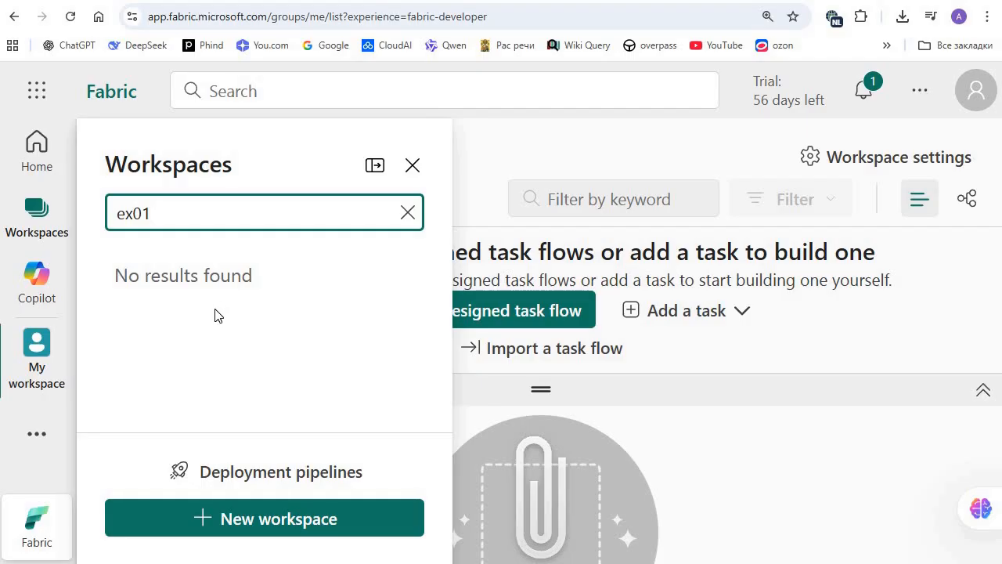
Step: Search the workspace list for ex02 and create a new workspace named ex02
{"action": "key", "text": "BackSpace"}
{"action": "type", "text": "2"}
{"action": "left_click", "coordinate": [282, 516]}
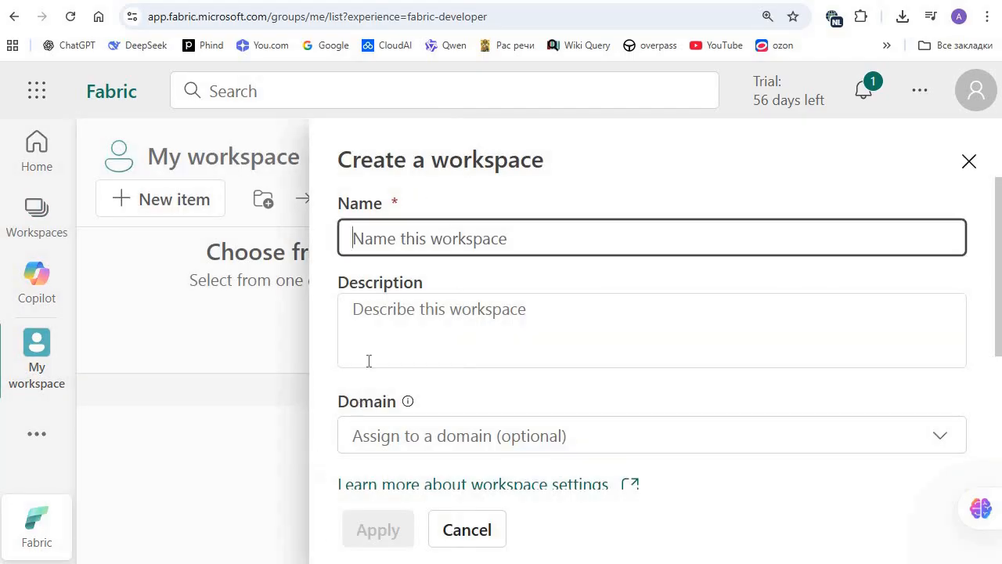
{"action": "left_click", "coordinate": [450, 263]}
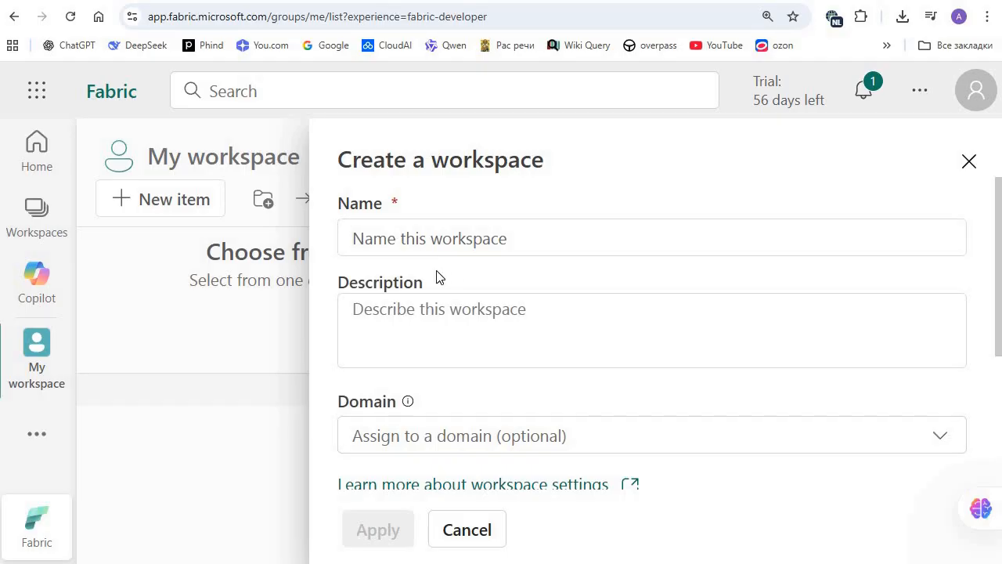
{"action": "left_click", "coordinate": [437, 246]}
{"action": "type", "text": "ex"}
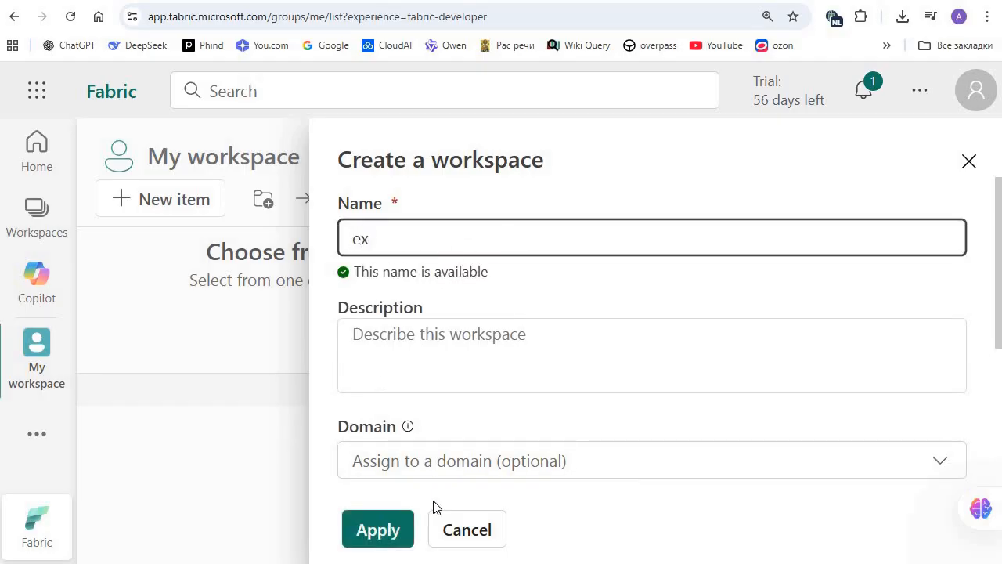
{"action": "type", "text": "02"}
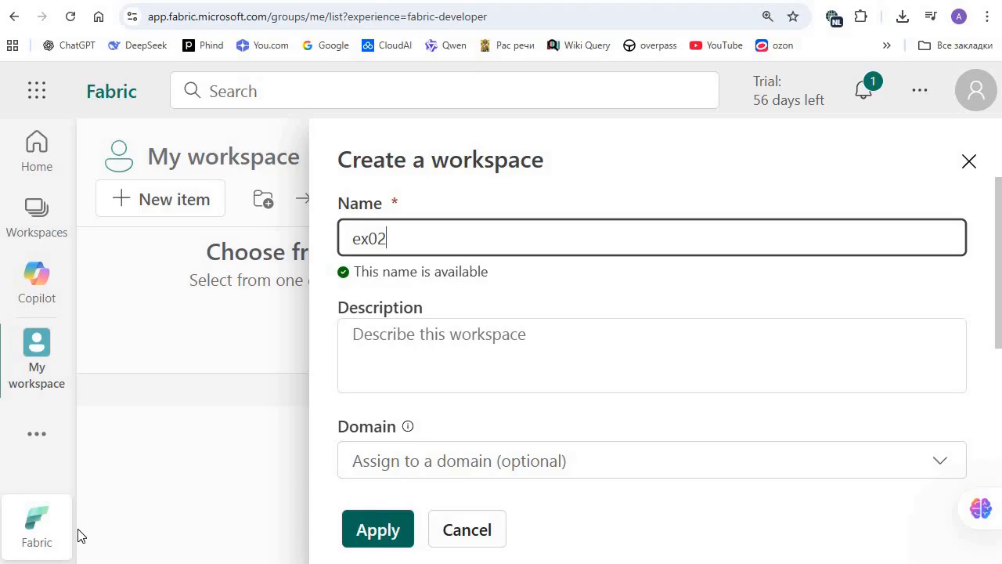
{"action": "key", "text": "Return"}
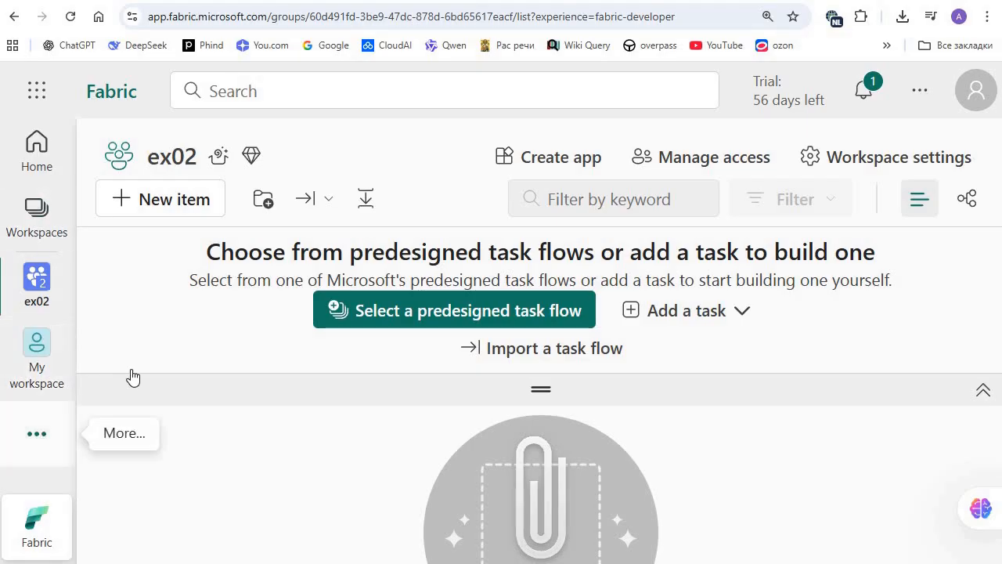
Step: Create a lakehouse named ex02_lakehouse in the ex02 workspace with lakehouse schemas enabled
{"action": "left_click", "coordinate": [149, 344]}
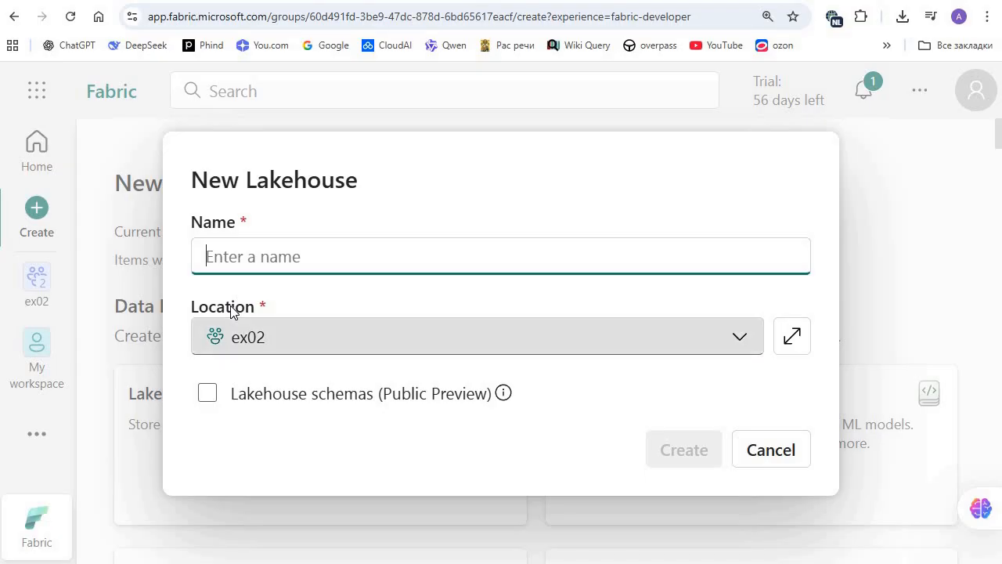
{"action": "type", "text": "ex02"}
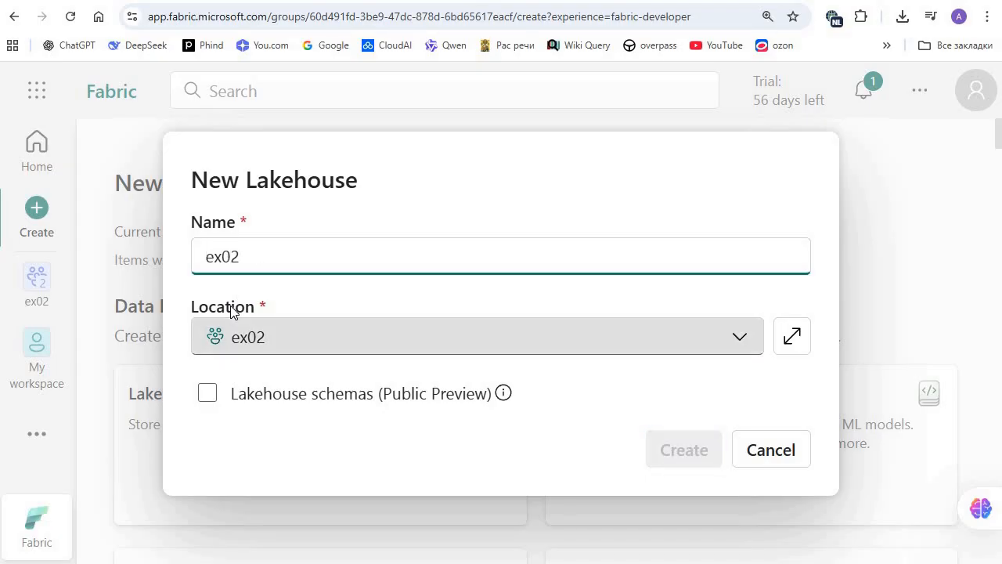
{"action": "type", "text": "_lakehouse"}
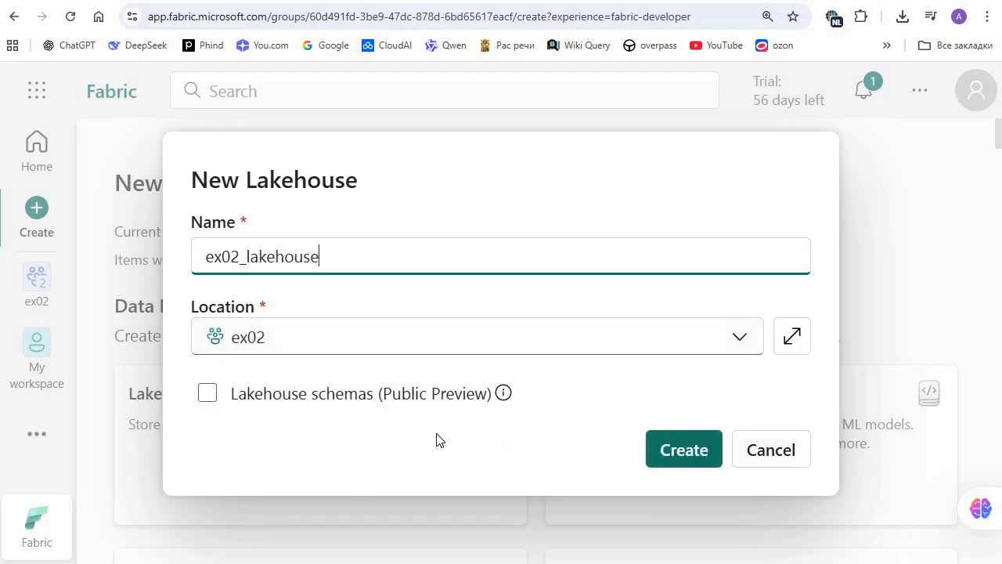
{"action": "left_click", "coordinate": [207, 393]}
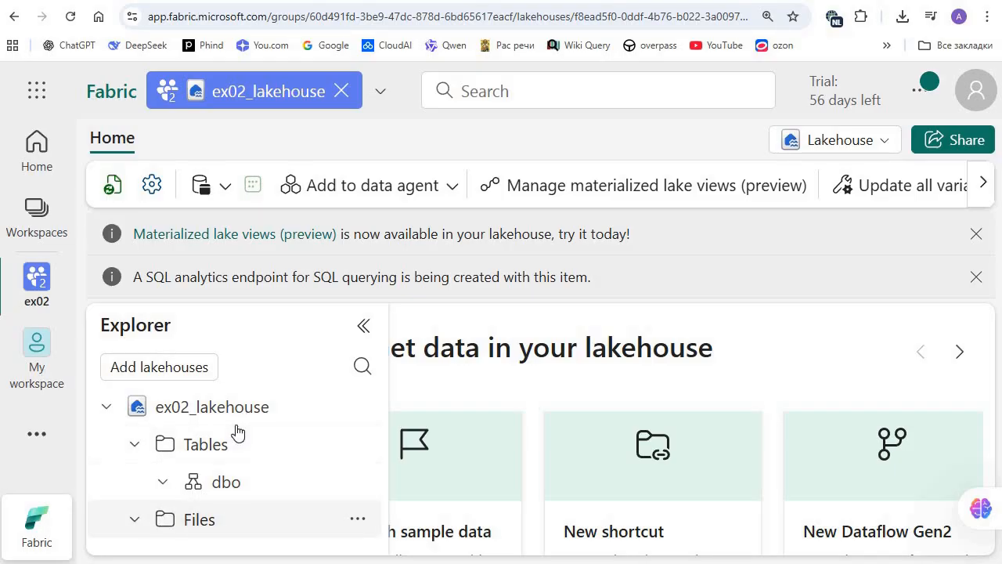
Step: Upload 2019.csv, 2020.csv and 2021.csv from the local orders folder into the lakehouse's Files folder, overwriting existing files
{"action": "left_click", "coordinate": [202, 519]}
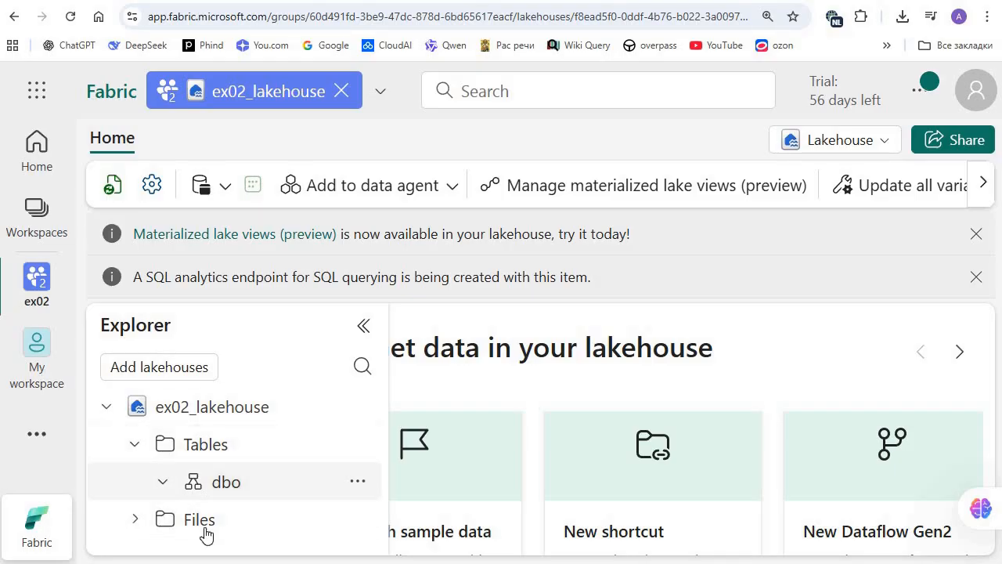
{"action": "left_click", "coordinate": [361, 520]}
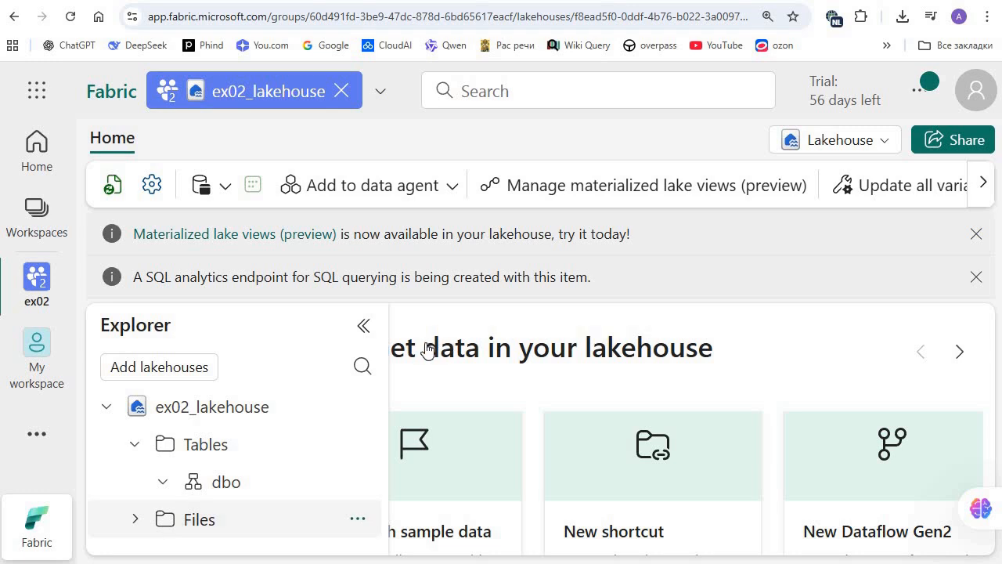
{"action": "mouse_move", "coordinate": [426, 349]}
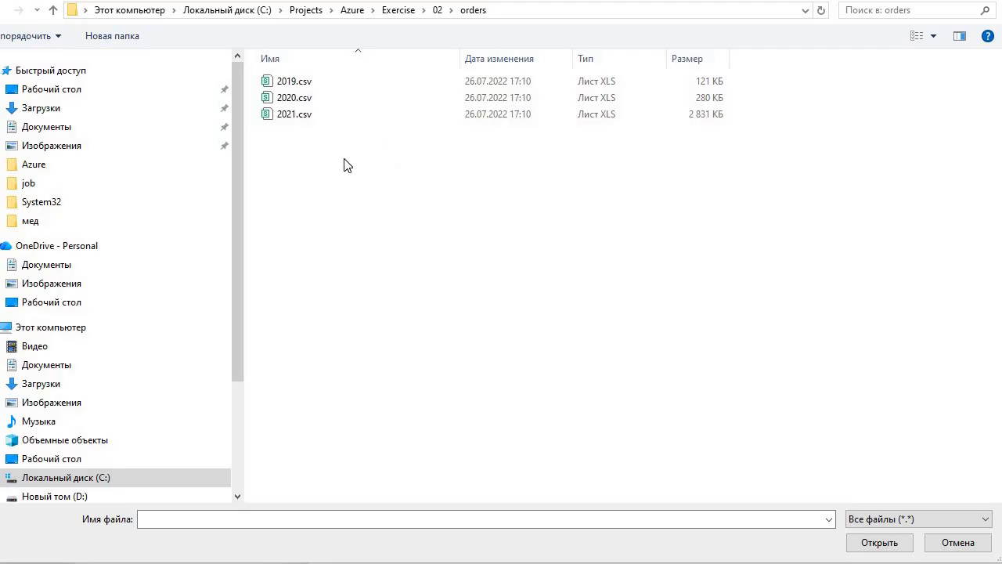
{"action": "left_click_drag", "start_coordinate": [364, 178], "coordinate": [264, 52]}
{"action": "left_click", "coordinate": [879, 548]}
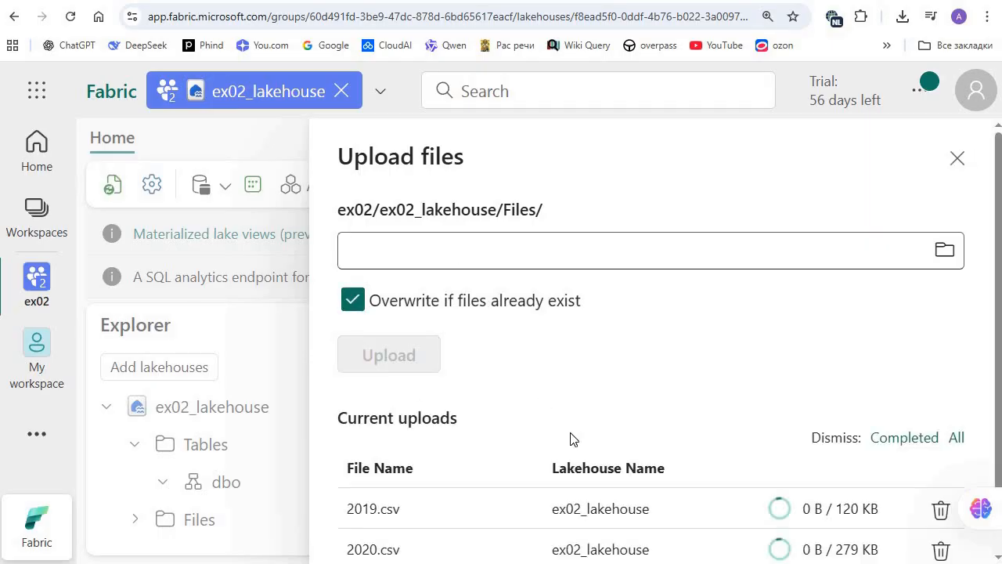
{"action": "scroll", "coordinate": [650, 391], "scroll_direction": "down", "scroll_amount": 1}
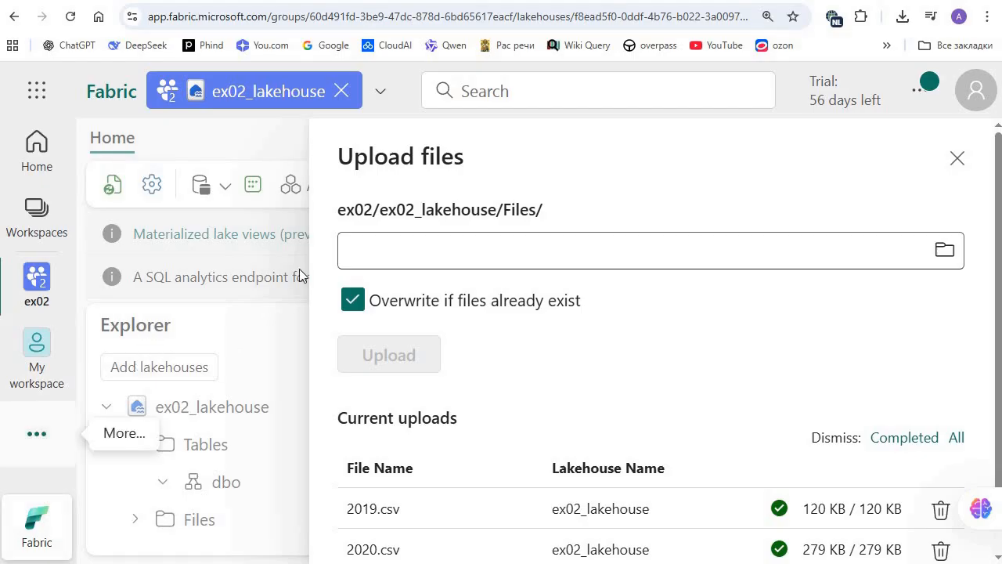
Step: Create a new notebook in the ex02 workspace and dismiss the AI tools introduction
{"action": "left_click", "coordinate": [37, 434]}
{"action": "left_click", "coordinate": [142, 360]}
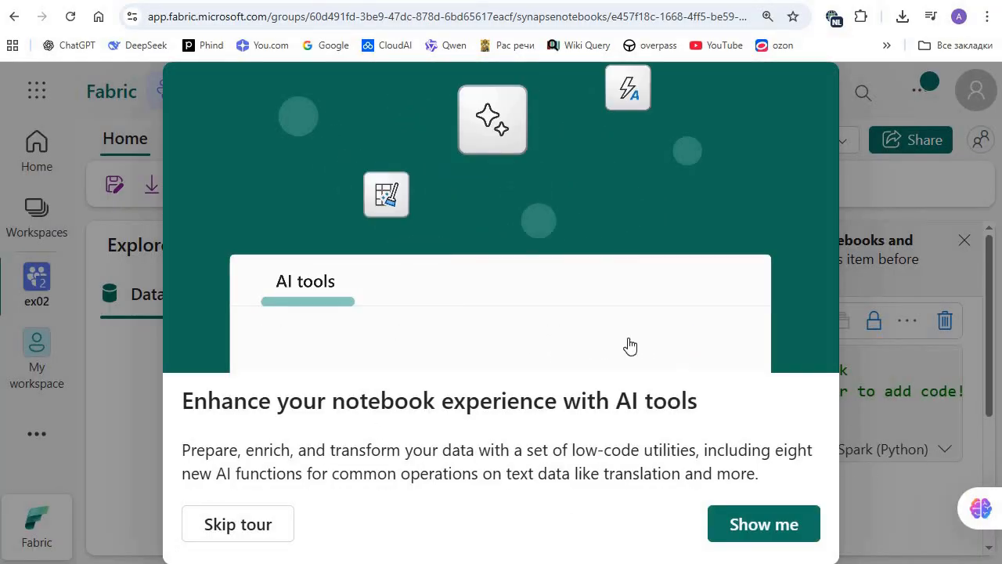
{"action": "key", "text": "Escape"}
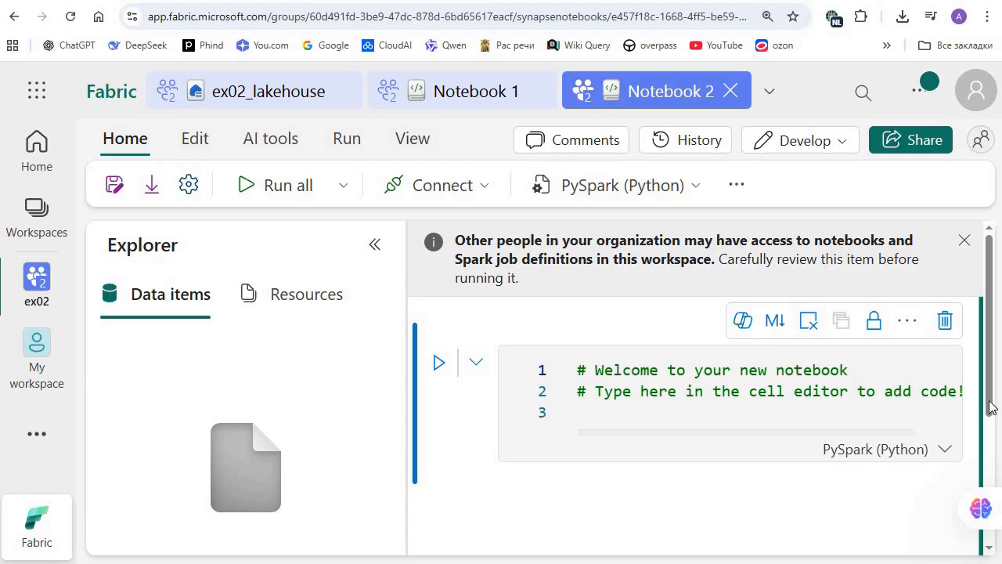
Step: Look over the first cell's language options, add a code cell below it, and set the new cell's language to HTML
{"action": "scroll", "coordinate": [947, 400], "scroll_direction": "down", "scroll_amount": 2}
{"action": "scroll", "coordinate": [947, 395], "scroll_direction": "up", "scroll_amount": 1}
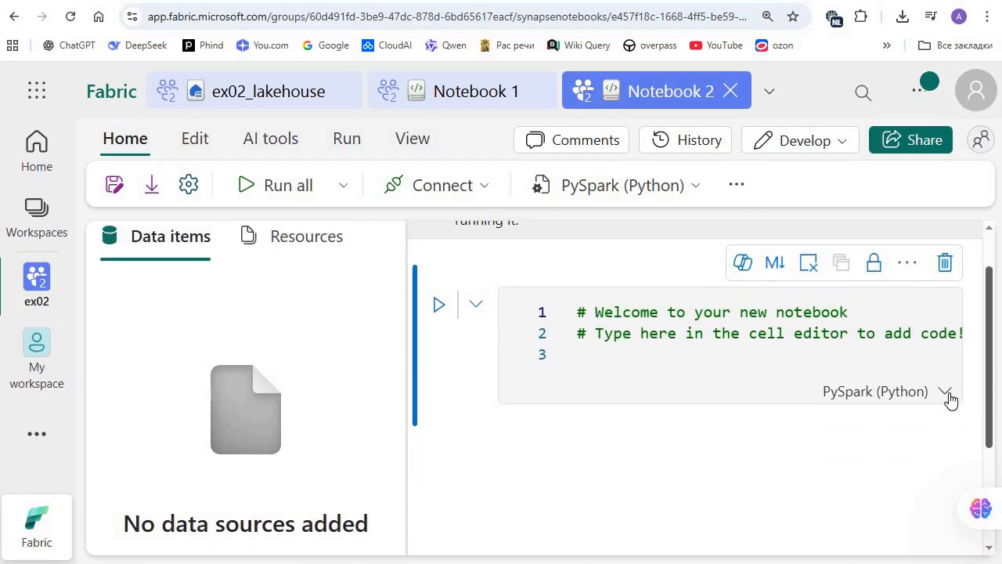
{"action": "left_click", "coordinate": [938, 383]}
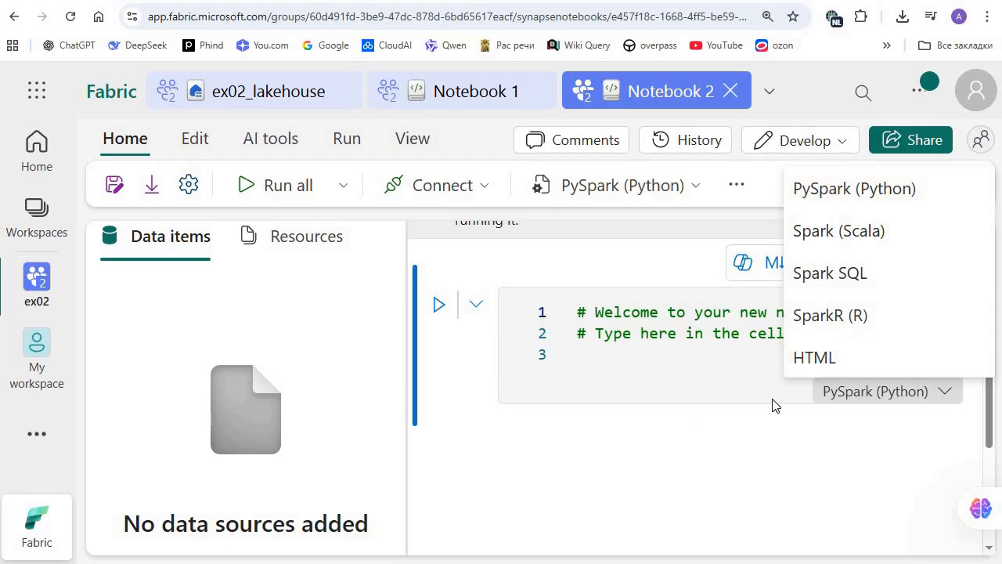
{"action": "left_click", "coordinate": [551, 428]}
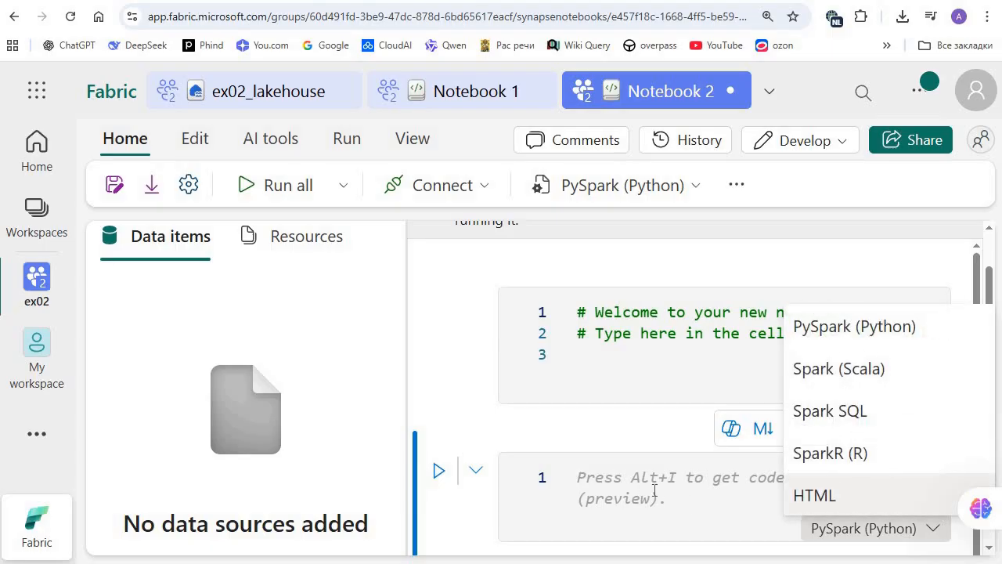
{"action": "key", "text": "Return"}
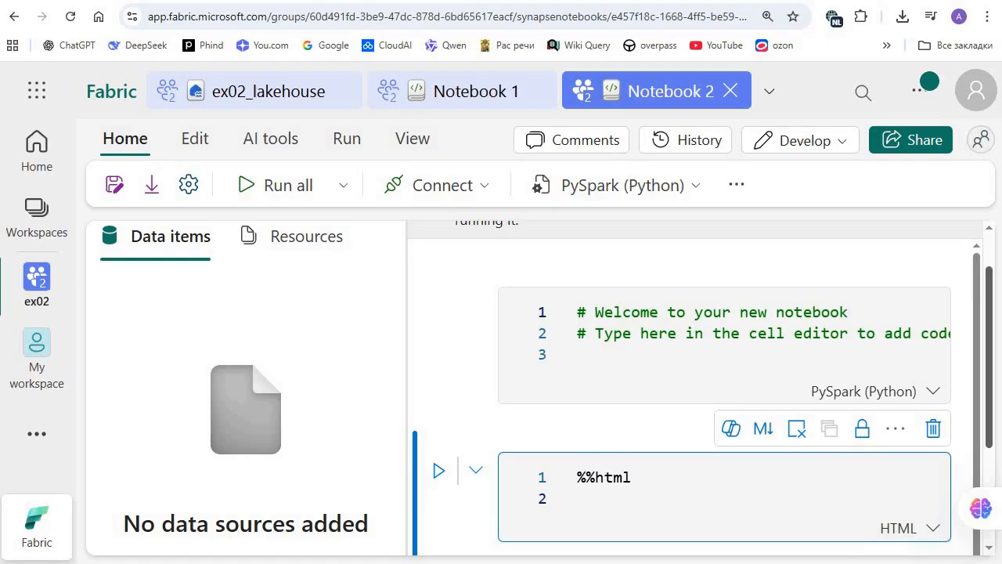
Step: Add a third code cell below the HTML cell and set its language to Spark SQL
{"action": "scroll", "coordinate": [555, 405], "scroll_direction": "down", "scroll_amount": 3}
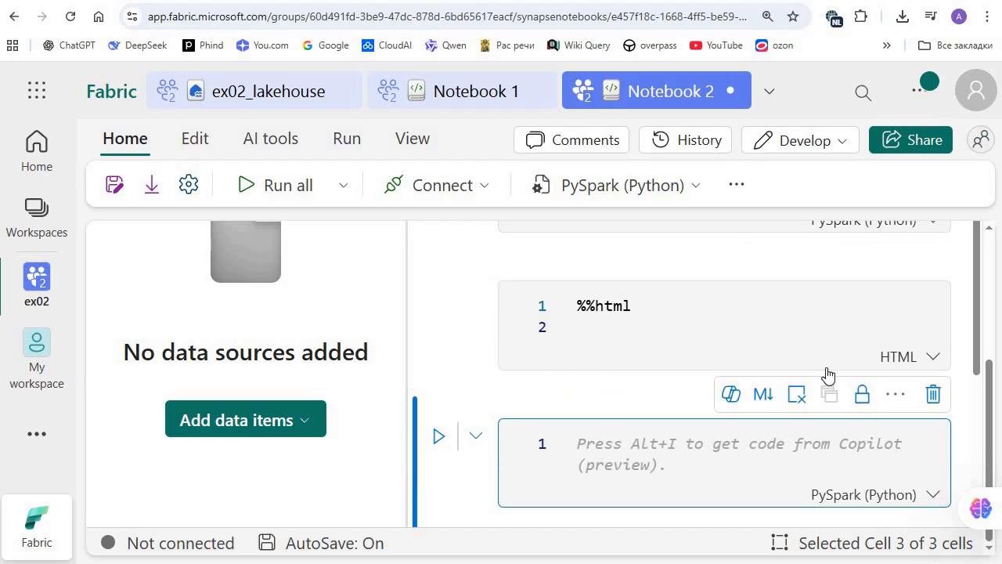
{"action": "left_click", "coordinate": [868, 495]}
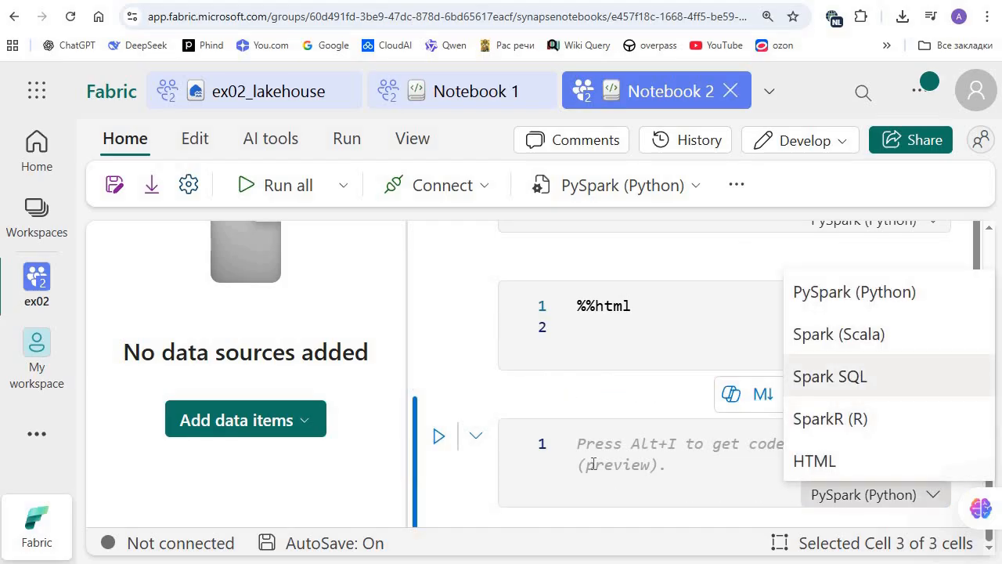
{"action": "key", "text": "Return"}
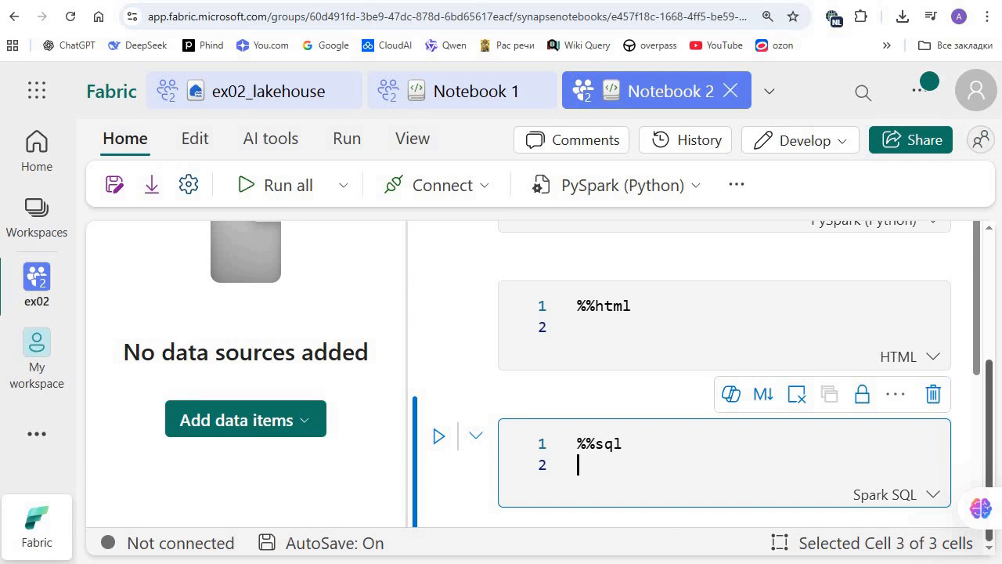
Step: Enter print(1) in the first PySpark cell and <h1>Title</h1> in the HTML cell
{"action": "left_click_drag", "start_coordinate": [989, 404], "coordinate": [989, 279]}
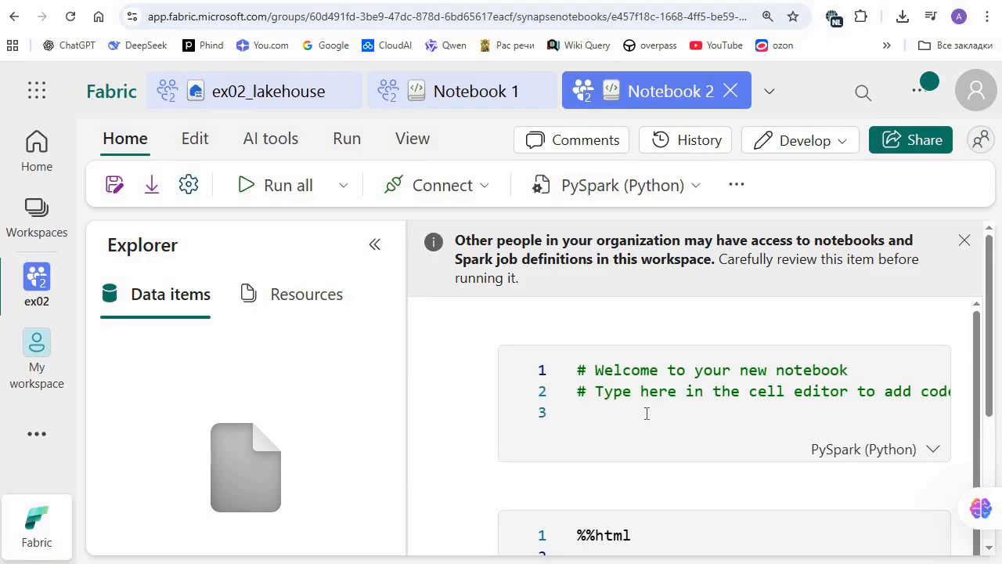
{"action": "left_click", "coordinate": [646, 413]}
{"action": "type", "text": "print(1)"}
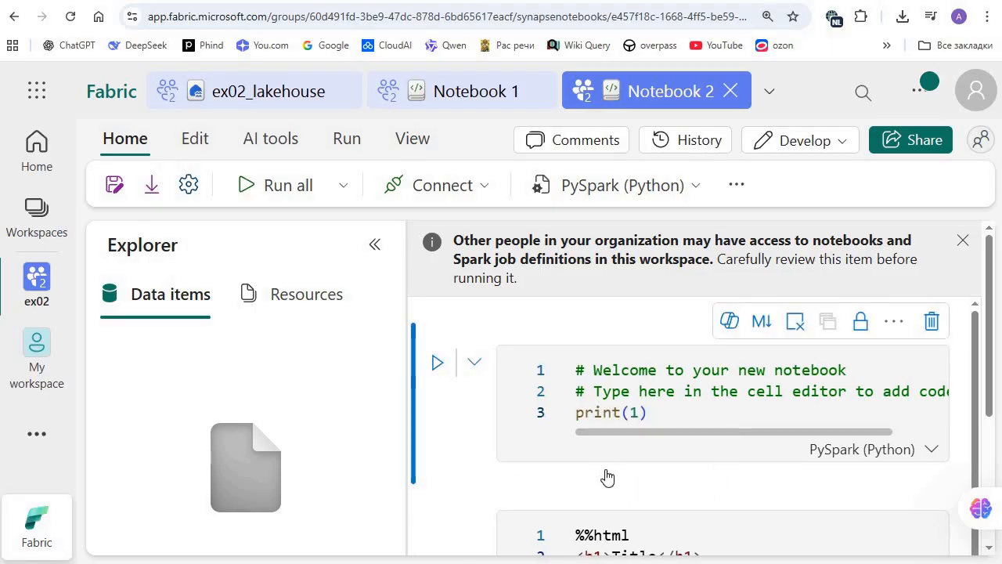
{"action": "left_click", "coordinate": [668, 410]}
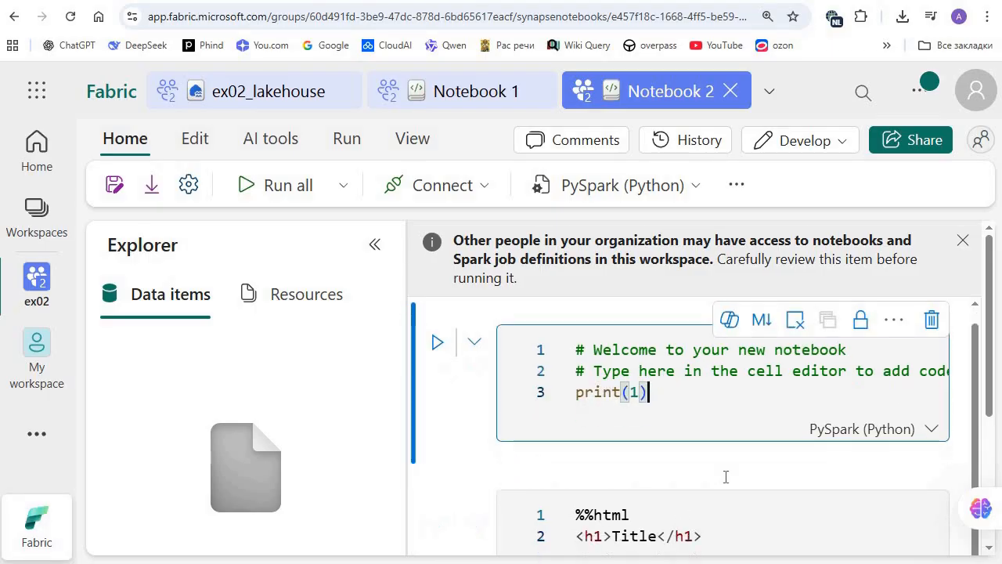
{"action": "scroll", "coordinate": [726, 476], "scroll_direction": "down", "scroll_amount": 1}
{"action": "left_click", "coordinate": [776, 510]}
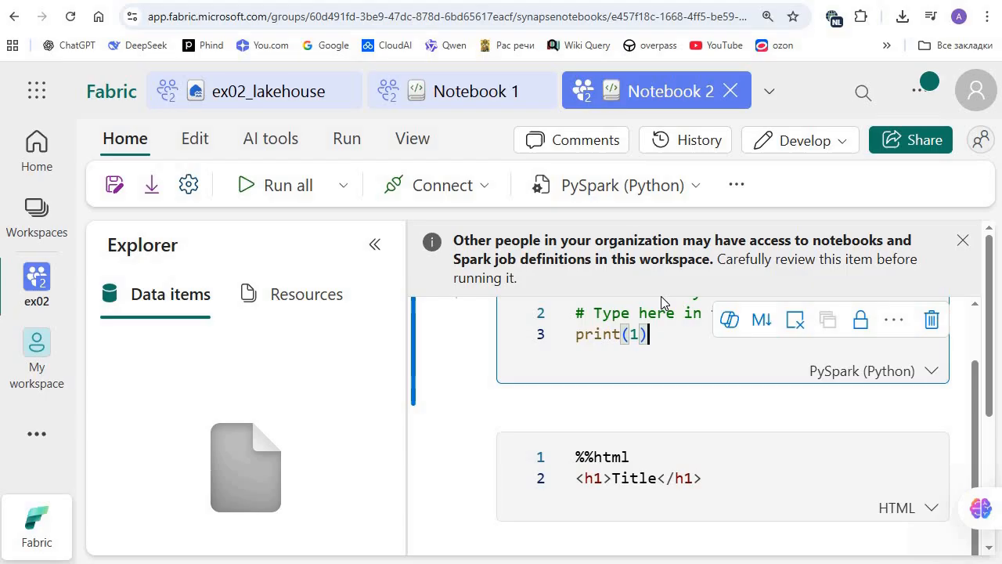
Step: Run the notebook cells, and enter and run the query SELECT 1 AS A in the Spark SQL cell
{"action": "left_click", "coordinate": [351, 143]}
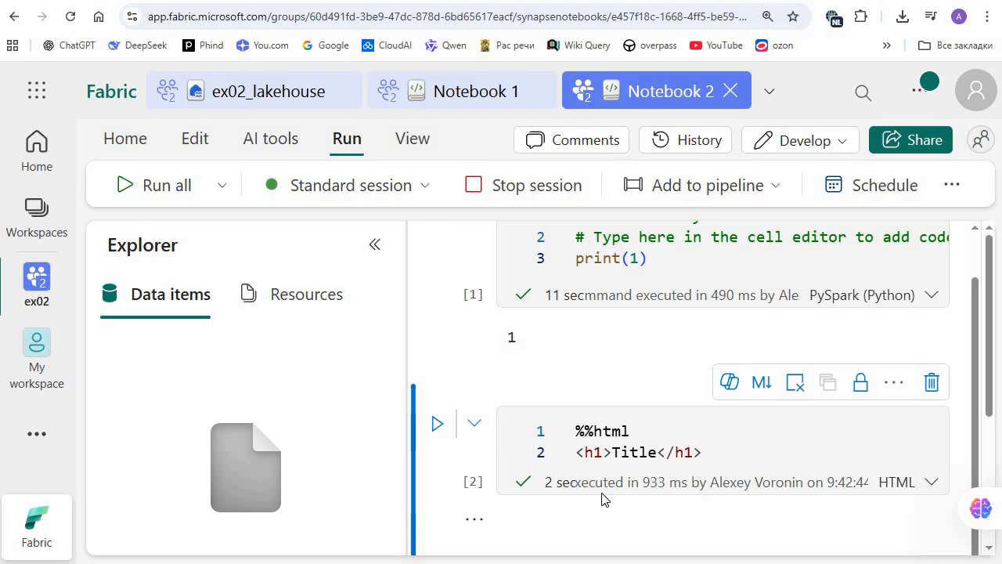
{"action": "scroll", "coordinate": [610, 498], "scroll_direction": "down", "scroll_amount": 1}
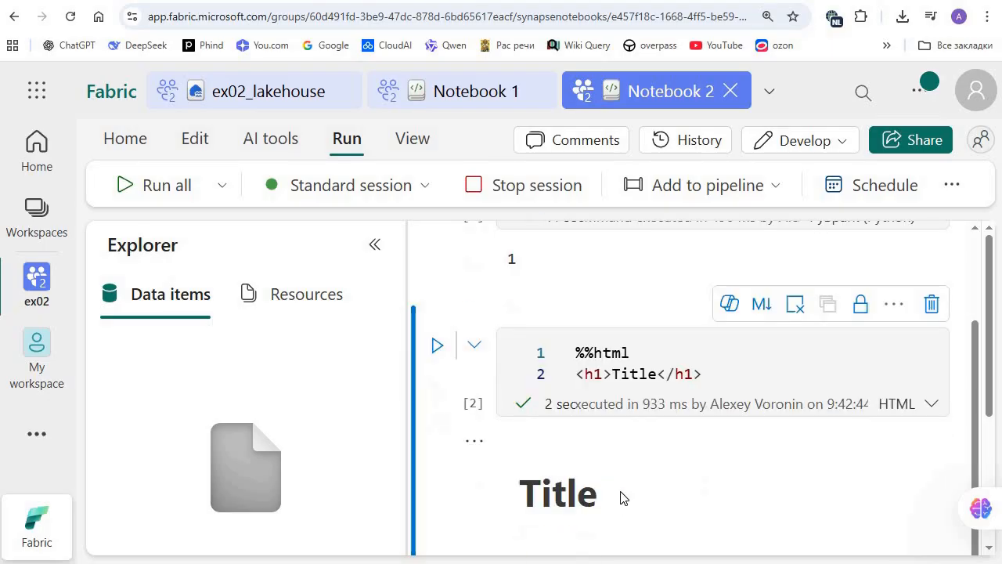
{"action": "scroll", "coordinate": [588, 447], "scroll_direction": "down", "scroll_amount": 3}
{"action": "left_click", "coordinate": [586, 448]}
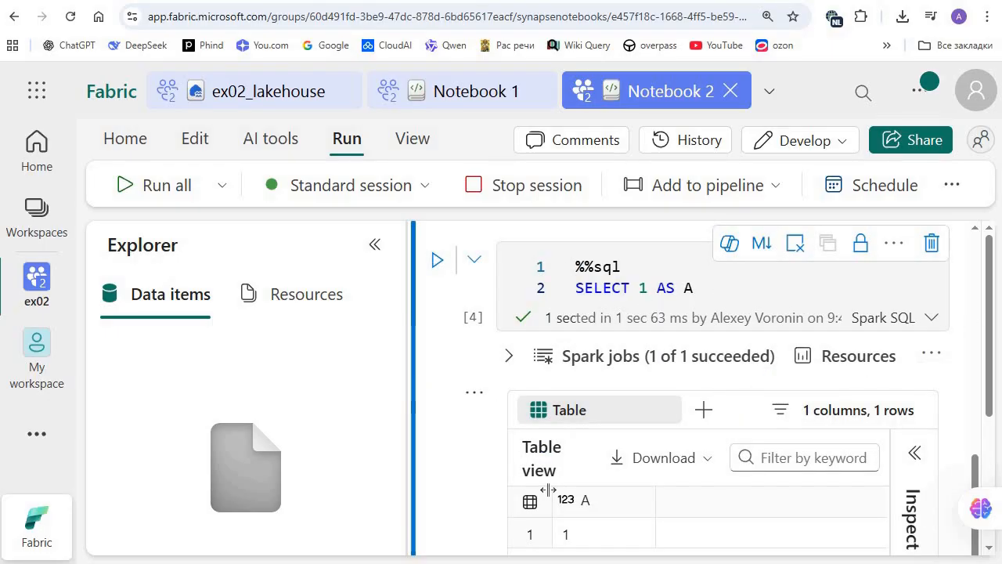
Step: Review the SQL cell's language options and compare the outputs of the PySpark, HTML and Spark SQL cells
{"action": "left_click", "coordinate": [928, 319]}
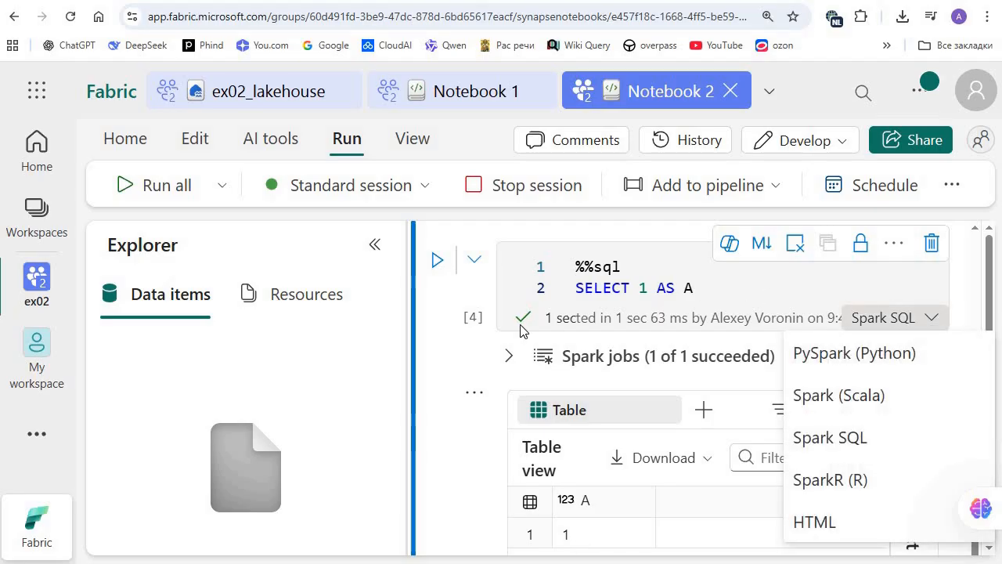
{"action": "left_click", "coordinate": [689, 287]}
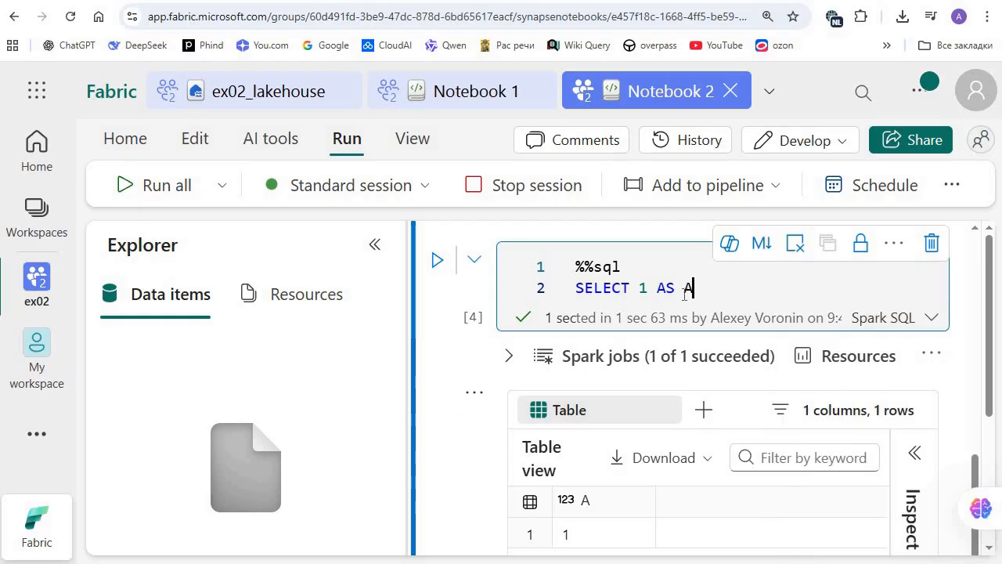
{"action": "scroll", "coordinate": [670, 307], "scroll_direction": "up", "scroll_amount": 10}
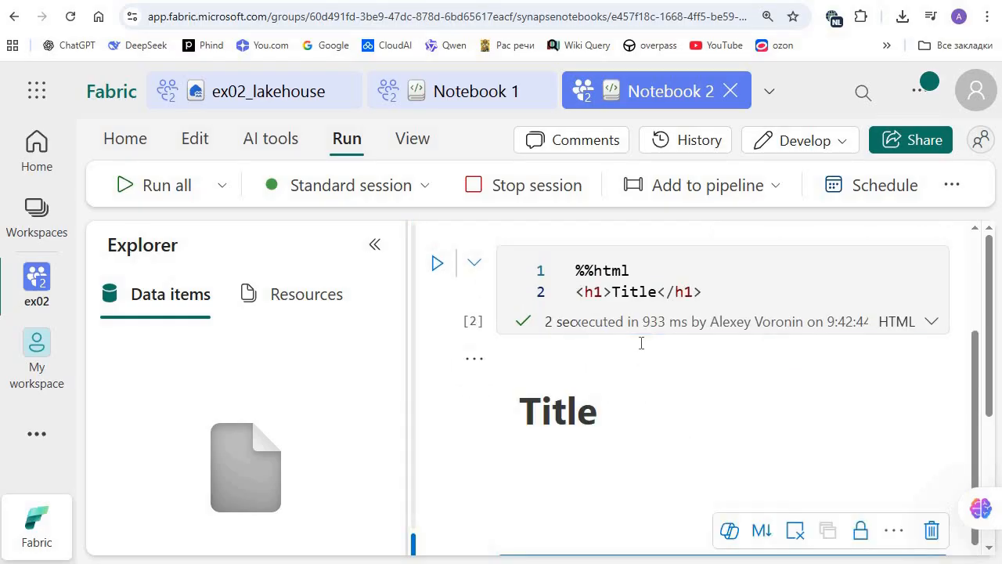
{"action": "scroll", "coordinate": [611, 364], "scroll_direction": "down", "scroll_amount": 2}
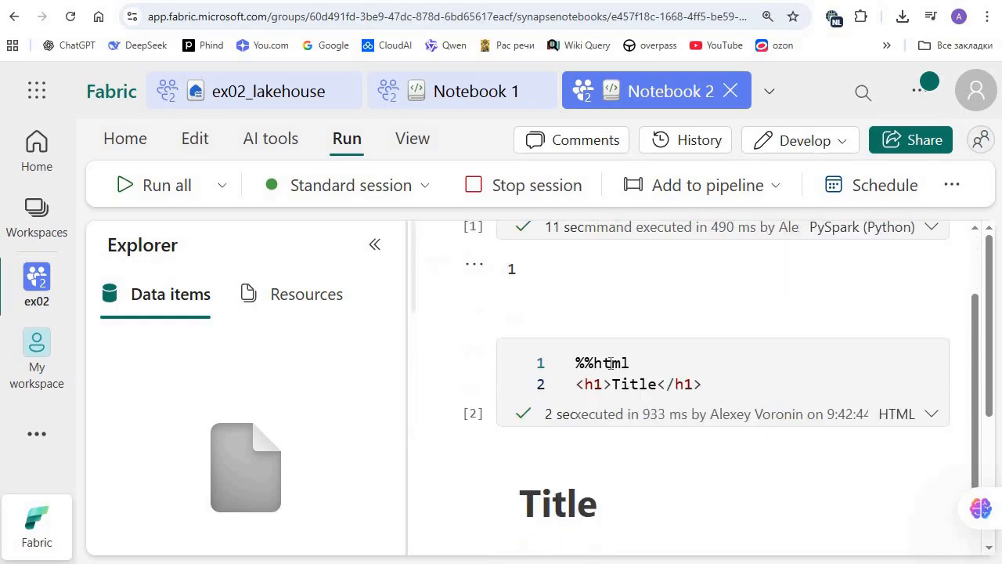
{"action": "scroll", "coordinate": [602, 445], "scroll_direction": "down", "scroll_amount": 3}
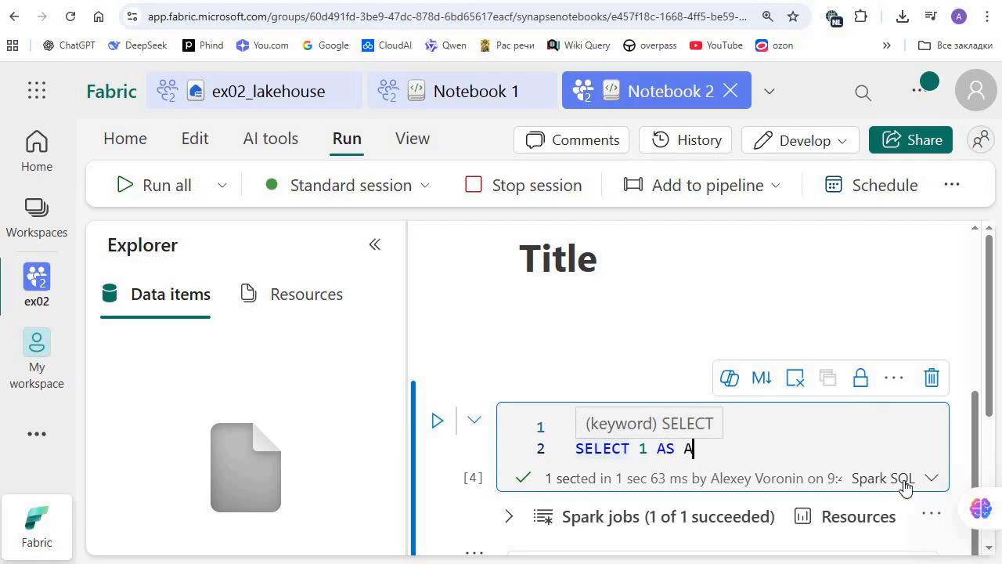
Step: Return to the ex02 workspace and open the existing Notebook 2 from ex02_lakehouse
{"action": "left_click", "coordinate": [931, 479]}
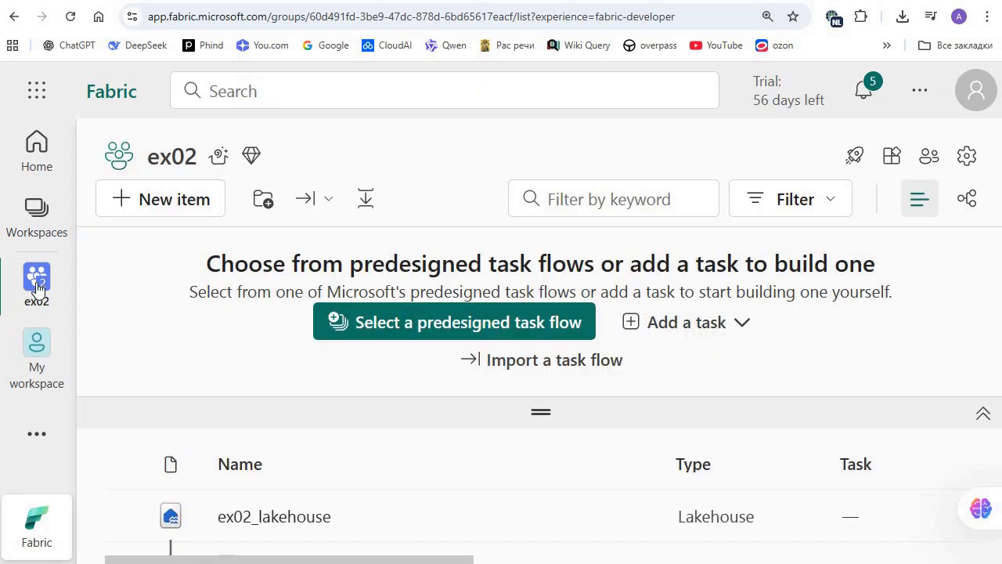
{"action": "left_click", "coordinate": [38, 288]}
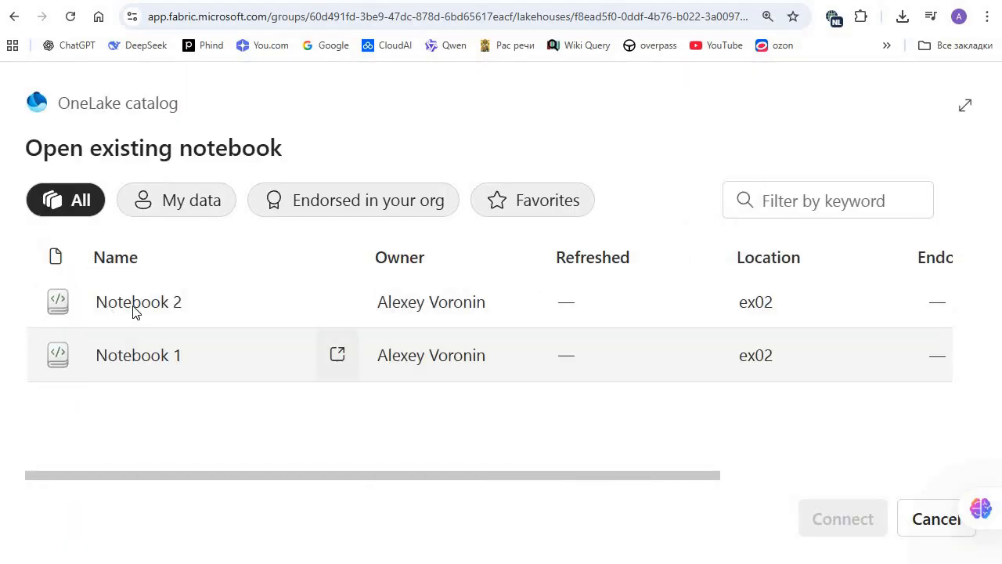
{"action": "mouse_move", "coordinate": [462, 315]}
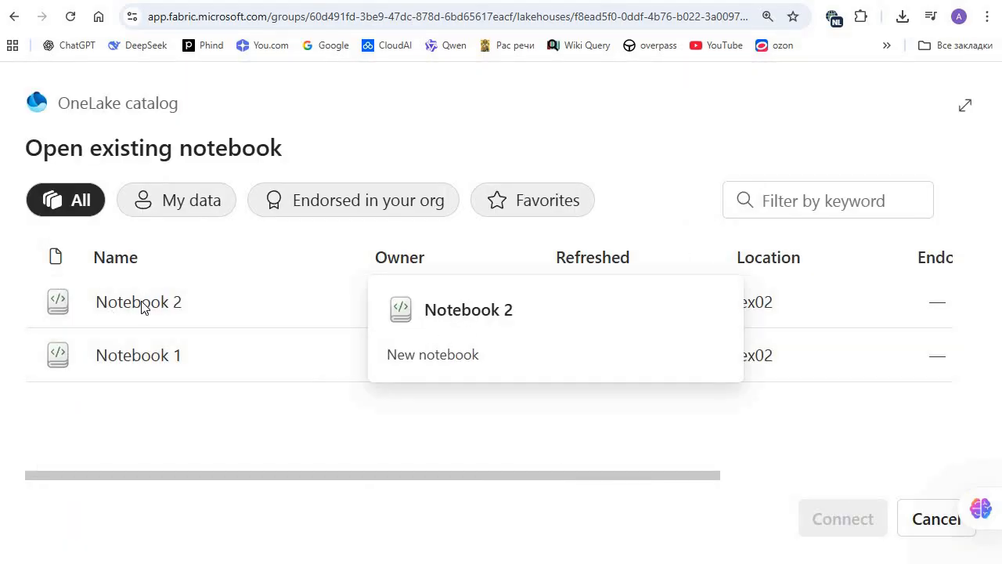
{"action": "double_click", "coordinate": [179, 301]}
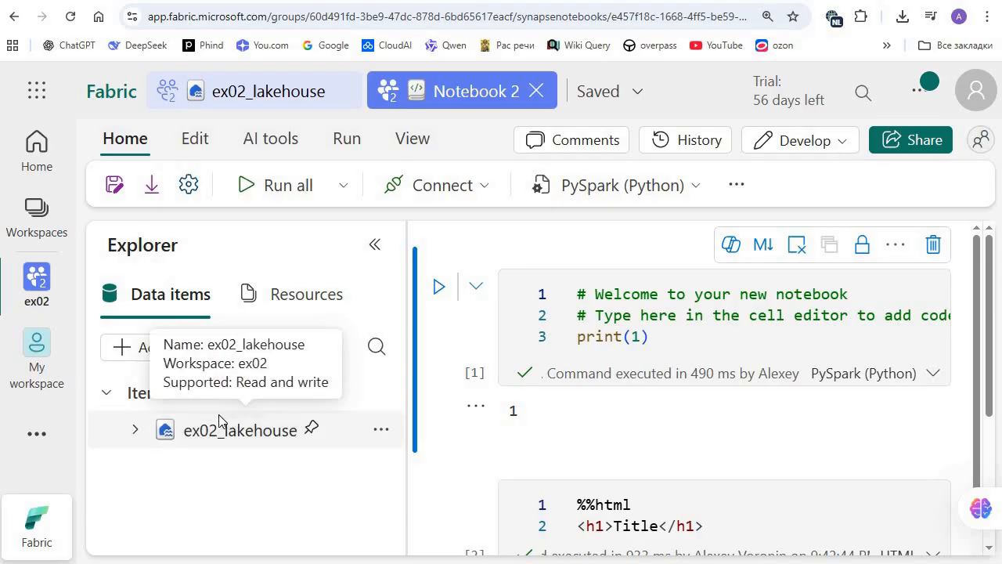
Step: Expand ex02_lakehouse and its Tables and Files folders in the notebook's data explorer
{"action": "left_click", "coordinate": [220, 421]}
{"action": "scroll", "coordinate": [166, 357], "scroll_direction": "down", "scroll_amount": 2}
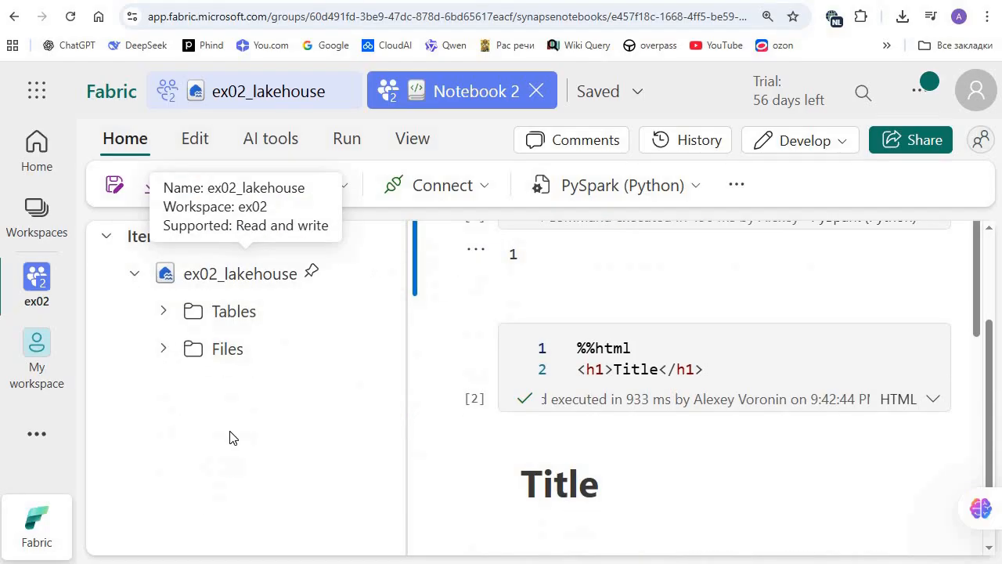
{"action": "left_click", "coordinate": [165, 312]}
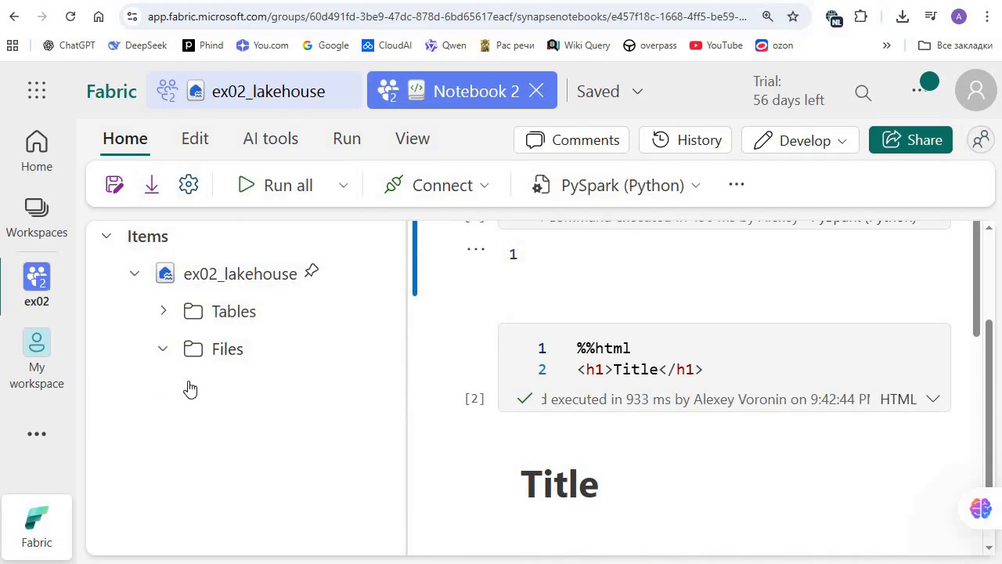
{"action": "left_click", "coordinate": [381, 386]}
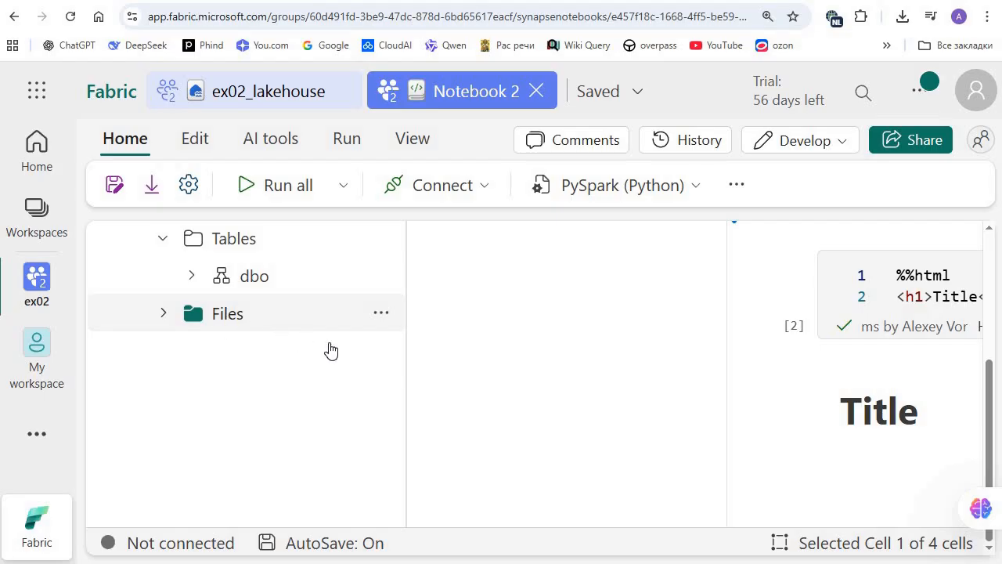
Step: Create a subfolder named orders under the lakehouse's Files folder
{"action": "left_click", "coordinate": [382, 313]}
{"action": "key", "text": "Return"}
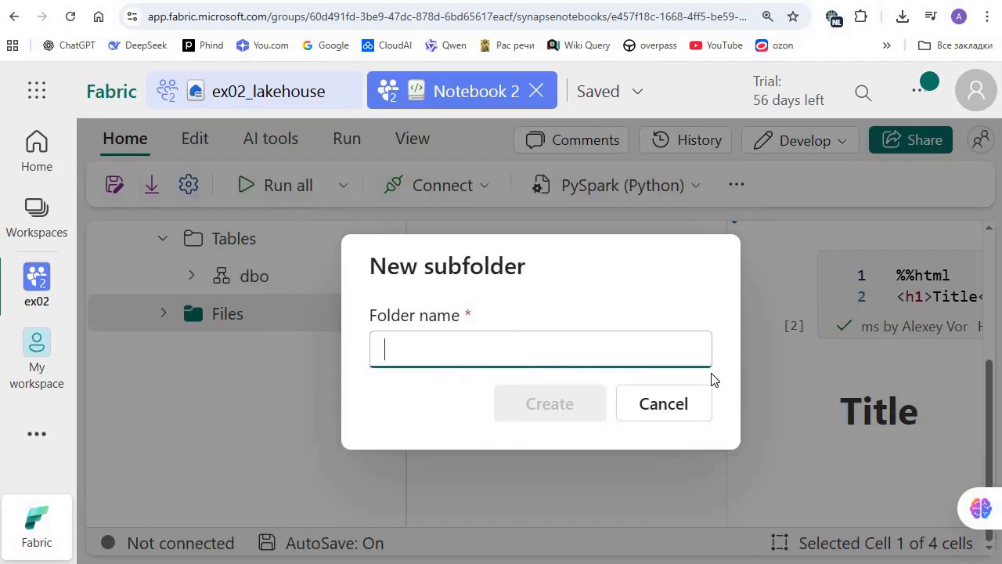
{"action": "type", "text": "or"}
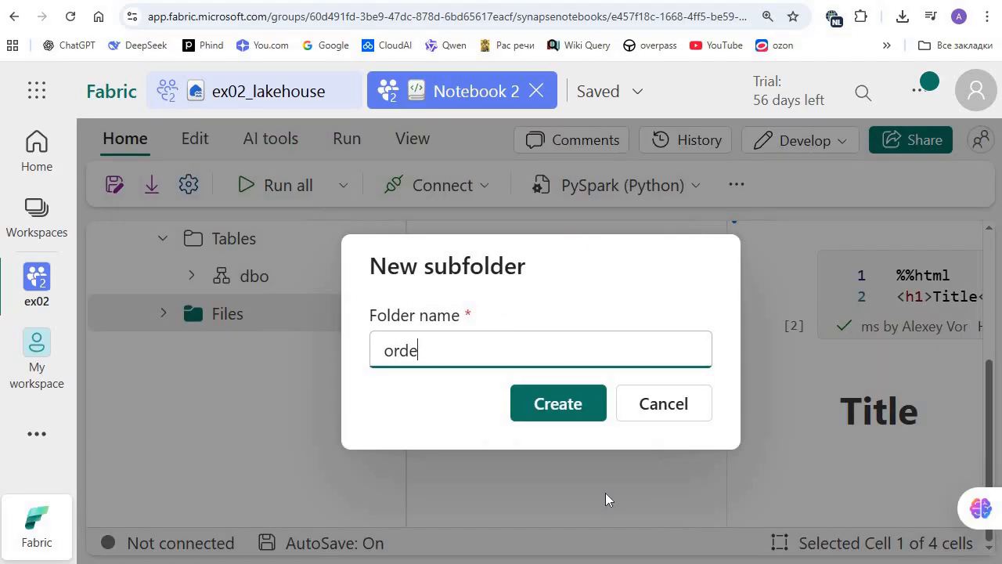
{"action": "type", "text": "ders"}
{"action": "left_click", "coordinate": [524, 403]}
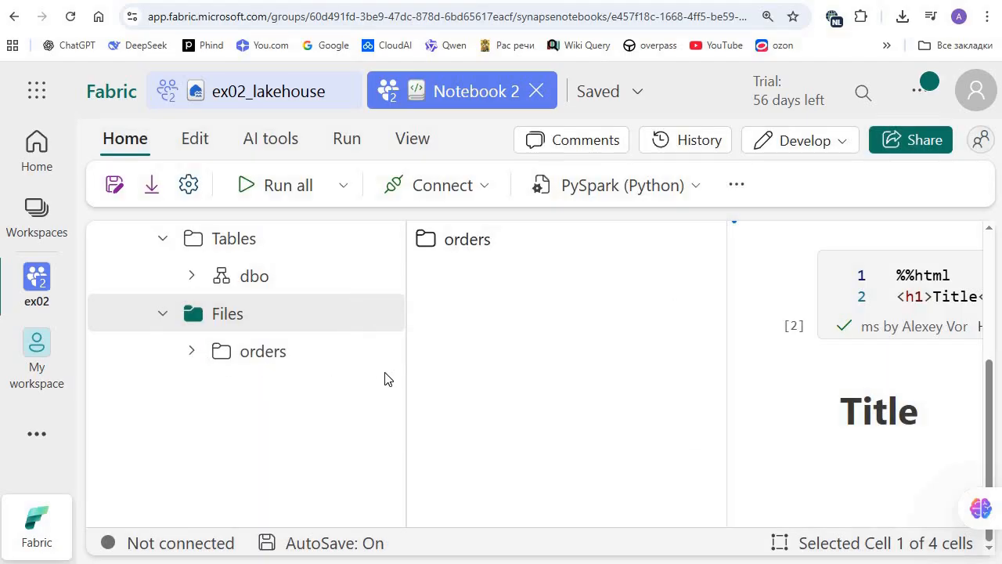
Step: Select 2019.csv, 2020.csv and 2021.csv from the local orders folder for upload into the lakehouse's orders subfolder
{"action": "left_click", "coordinate": [265, 356]}
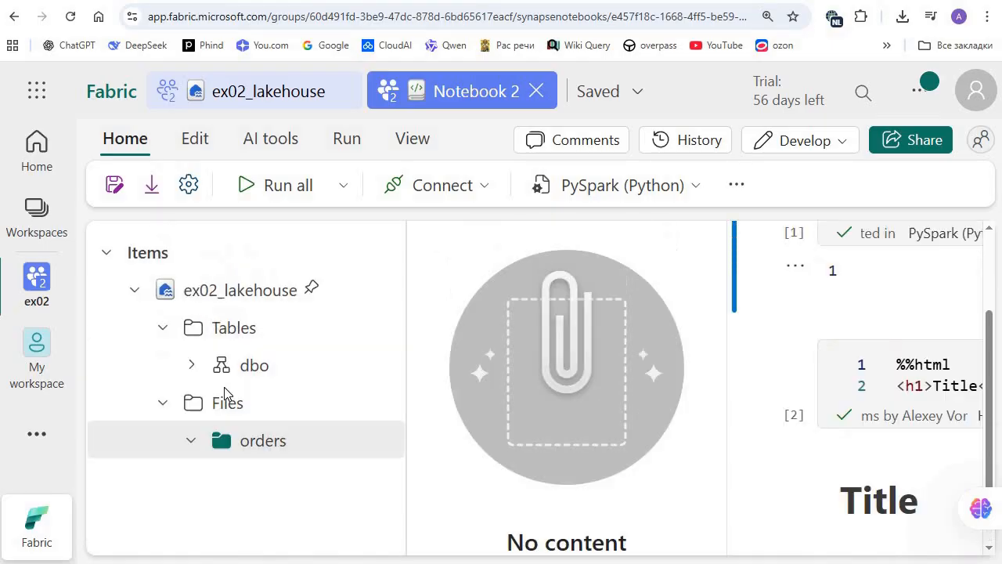
{"action": "scroll", "coordinate": [448, 409], "scroll_direction": "down", "scroll_amount": 3}
{"action": "left_click", "coordinate": [381, 351]}
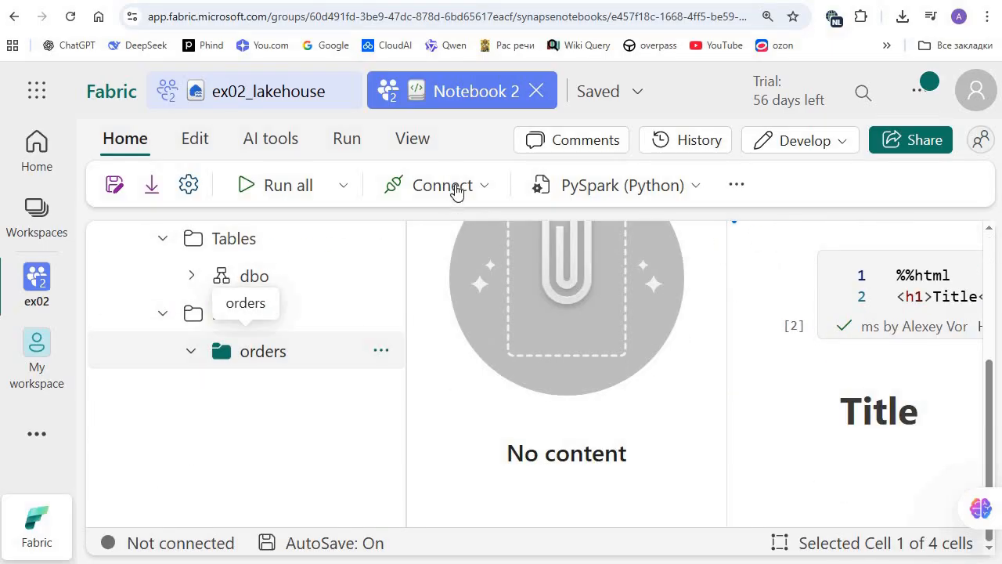
{"action": "mouse_move", "coordinate": [594, 183]}
{"action": "left_click", "coordinate": [707, 190]}
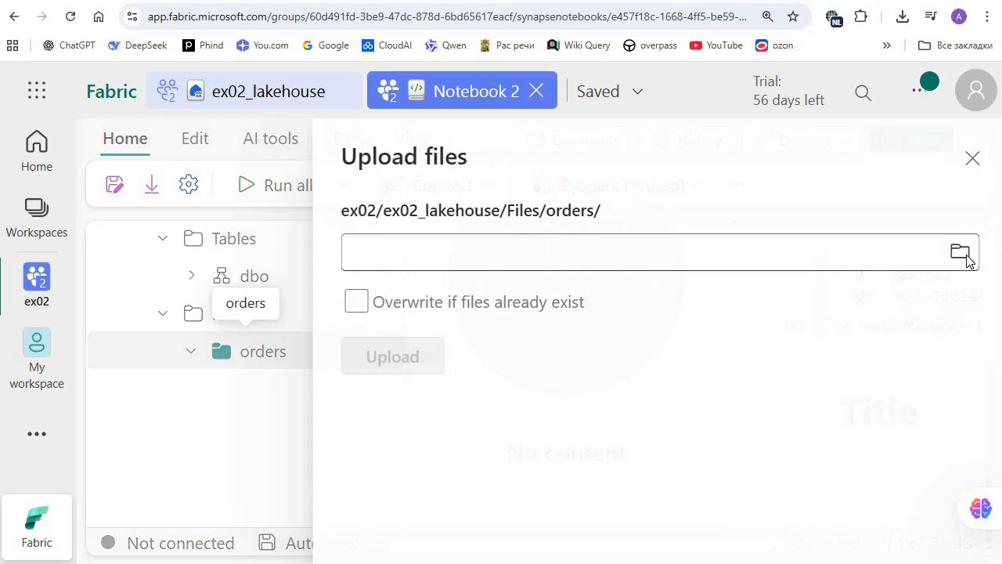
{"action": "left_click", "coordinate": [295, 81]}
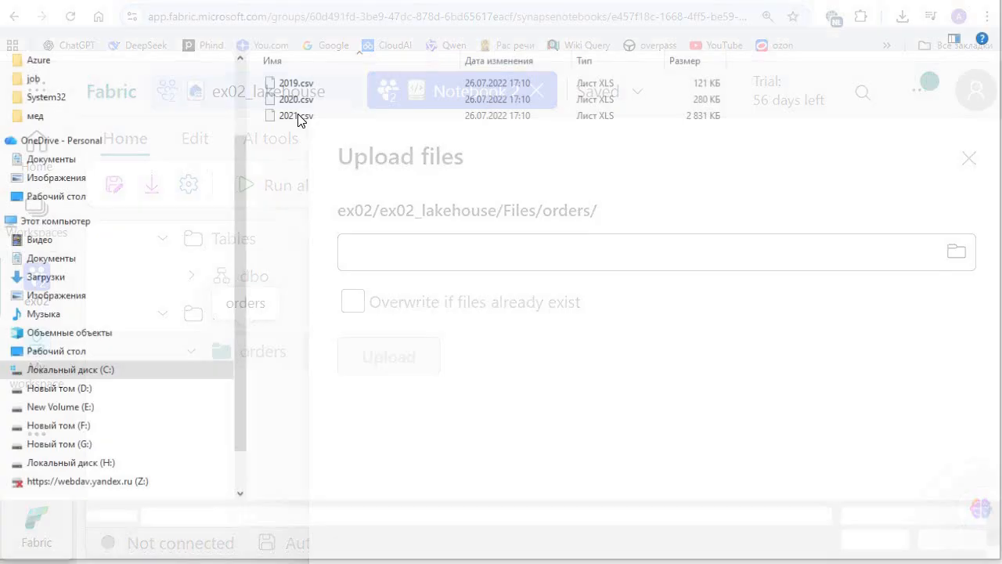
{"action": "key", "text": "ctrl+a"}
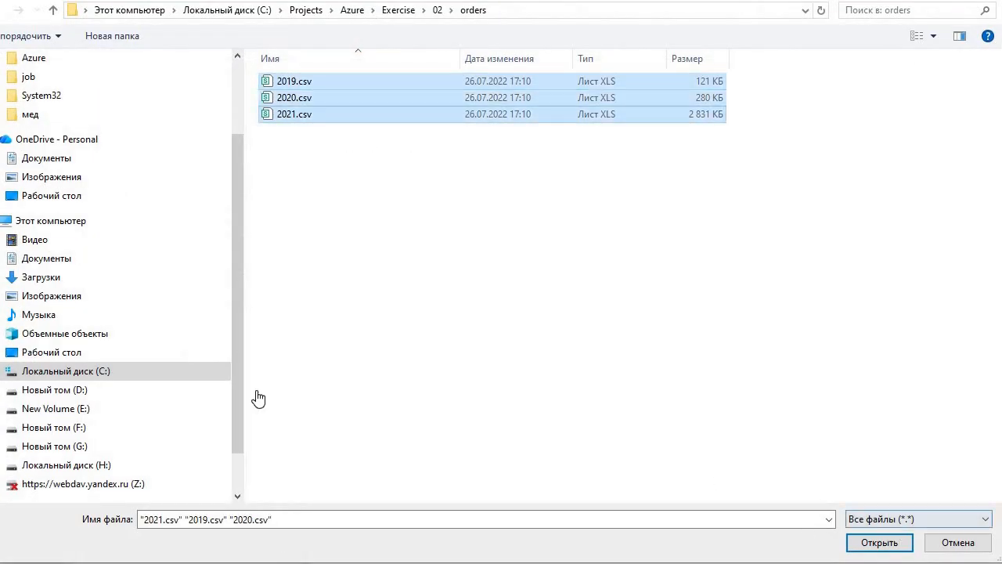
{"action": "key", "text": "Return"}
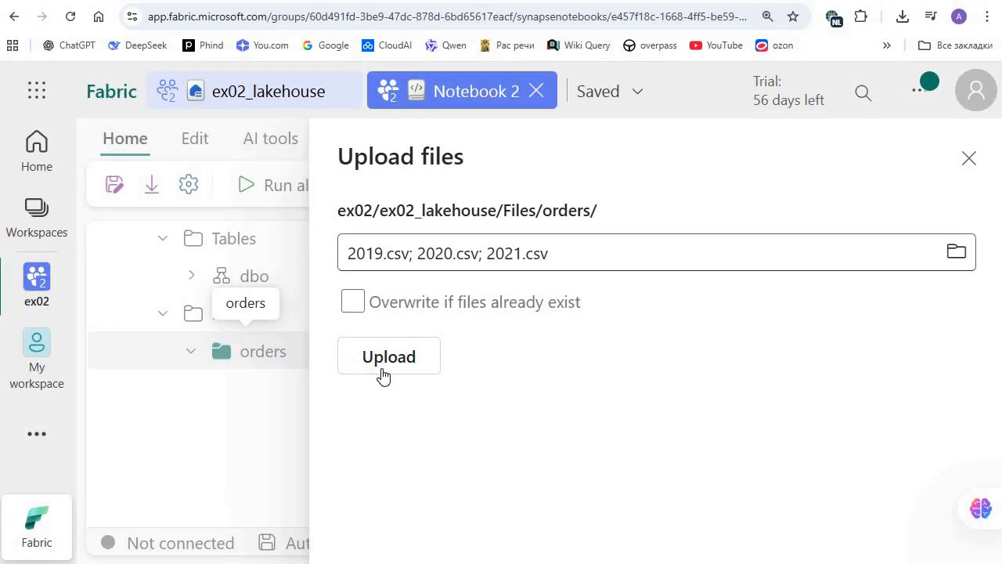
Step: Enable overwriting of existing files, upload the three selected CSV files and close the upload form
{"action": "left_click", "coordinate": [353, 301]}
{"action": "left_click", "coordinate": [383, 369]}
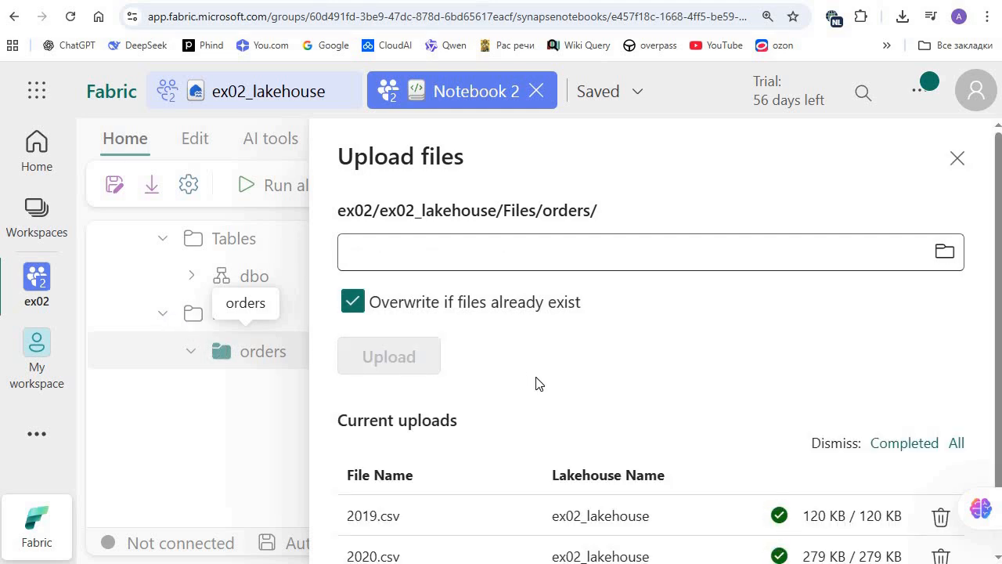
{"action": "scroll", "coordinate": [338, 344], "scroll_direction": "down", "scroll_amount": 1}
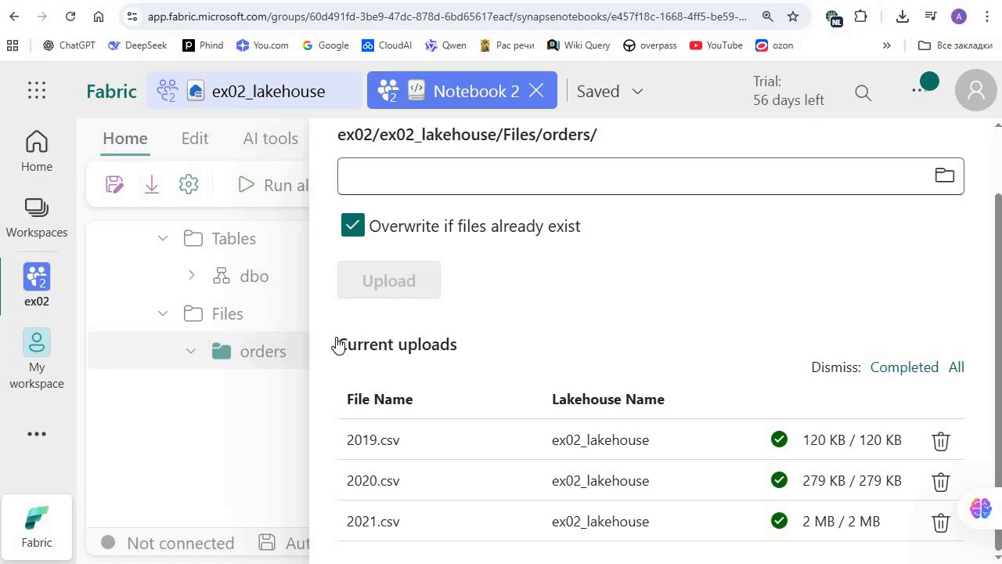
{"action": "key", "text": "Escape"}
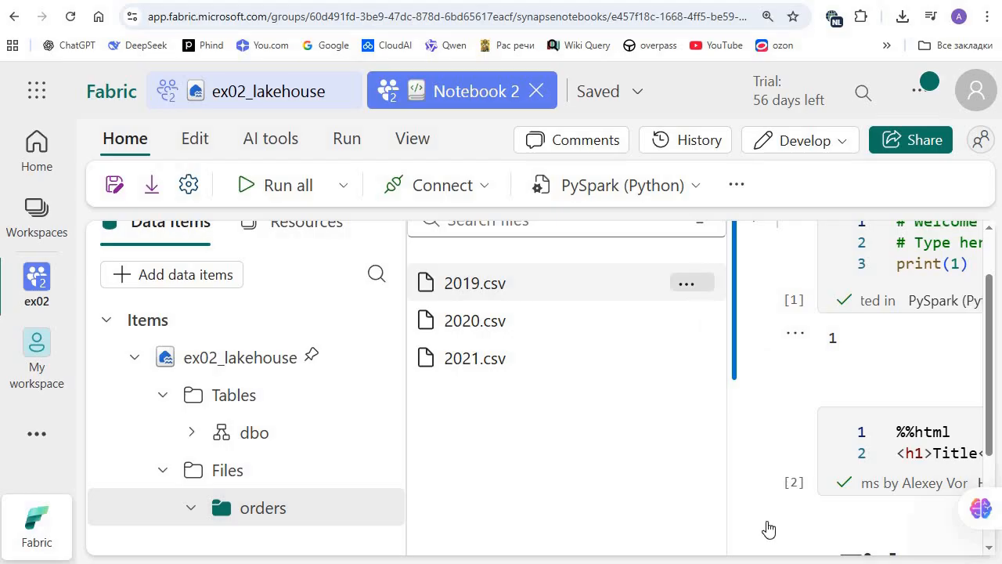
Step: Delete 2019.csv, 2020.csv and 2021.csv from the orders subfolder
{"action": "left_click", "coordinate": [686, 283]}
{"action": "left_click", "coordinate": [717, 519]}
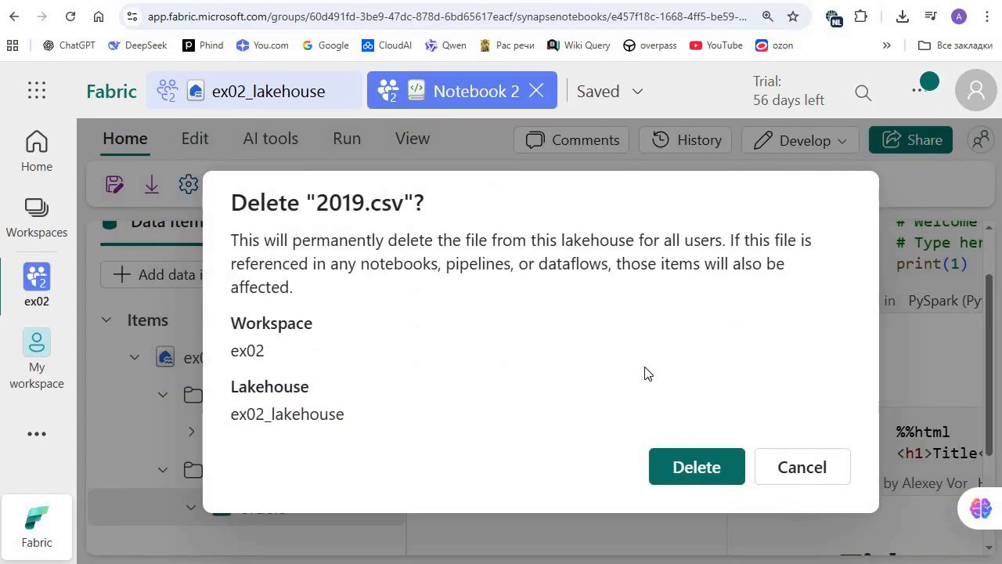
{"action": "key", "text": "Return"}
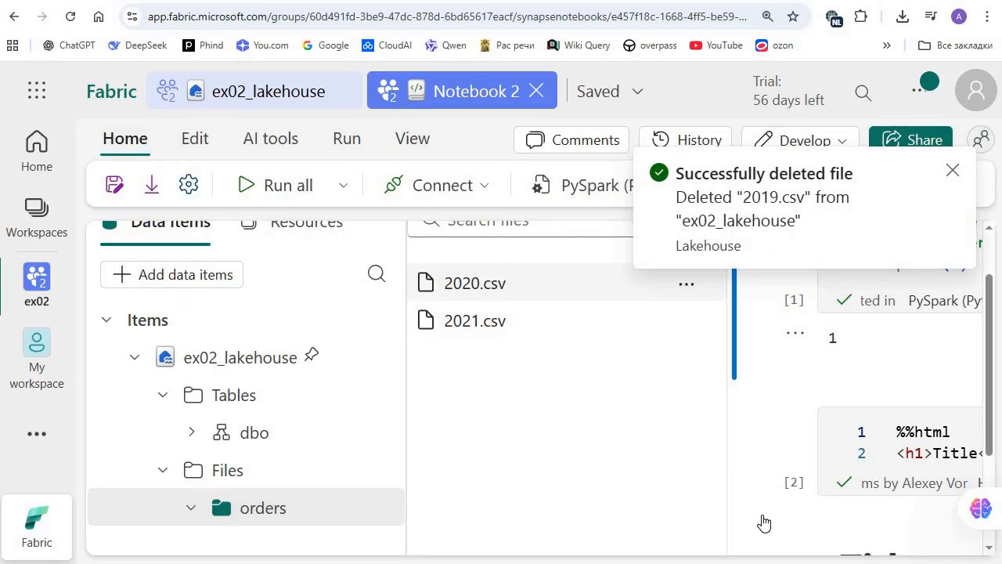
{"action": "left_click", "coordinate": [685, 283]}
{"action": "left_click", "coordinate": [716, 521]}
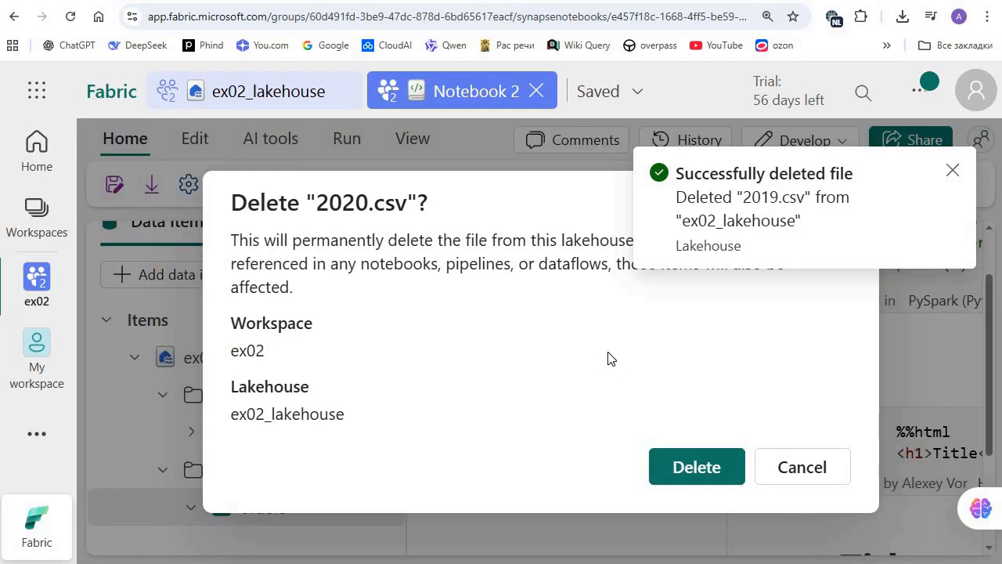
{"action": "key", "text": "Return"}
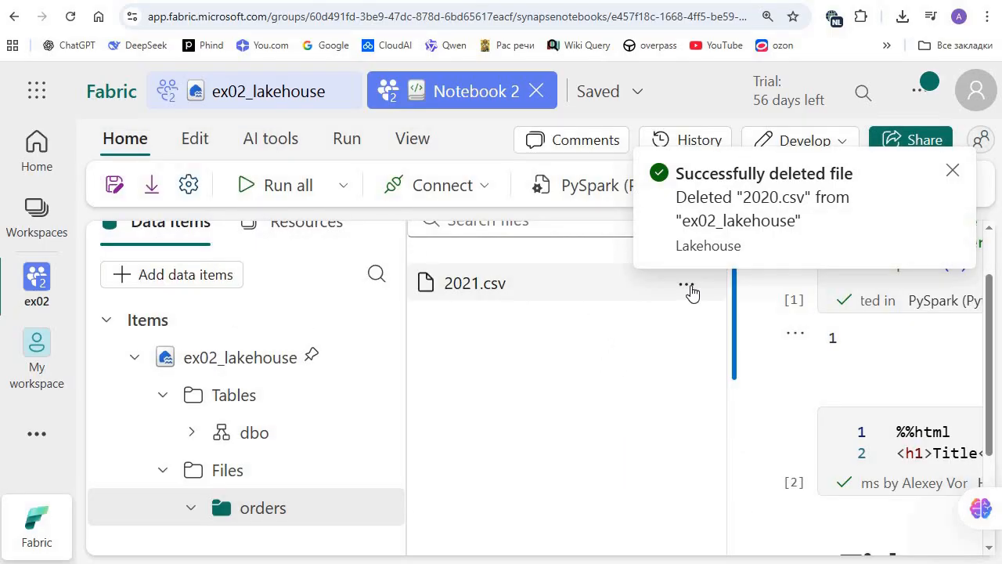
{"action": "left_click", "coordinate": [685, 284]}
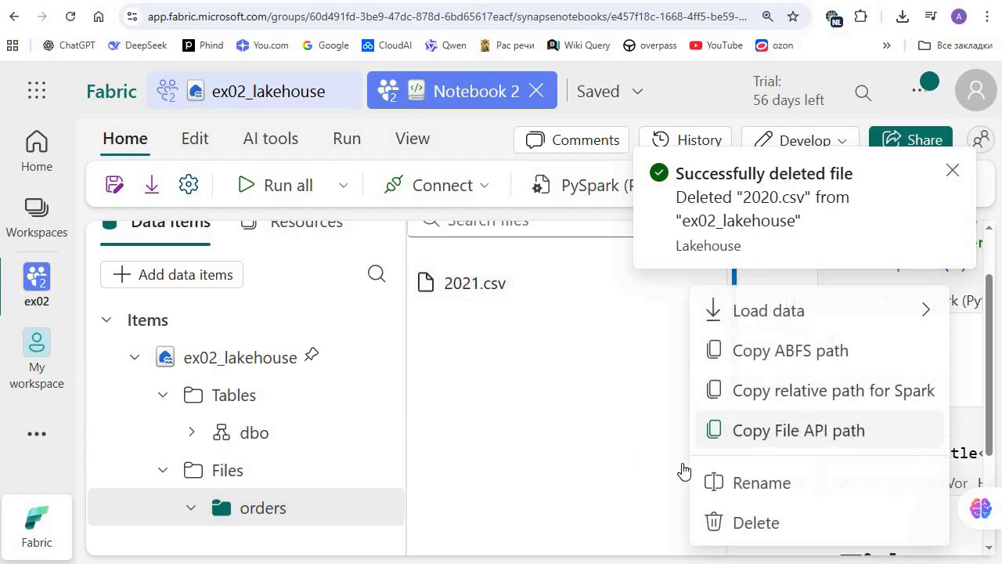
{"action": "left_click", "coordinate": [756, 524]}
{"action": "key", "text": "Return"}
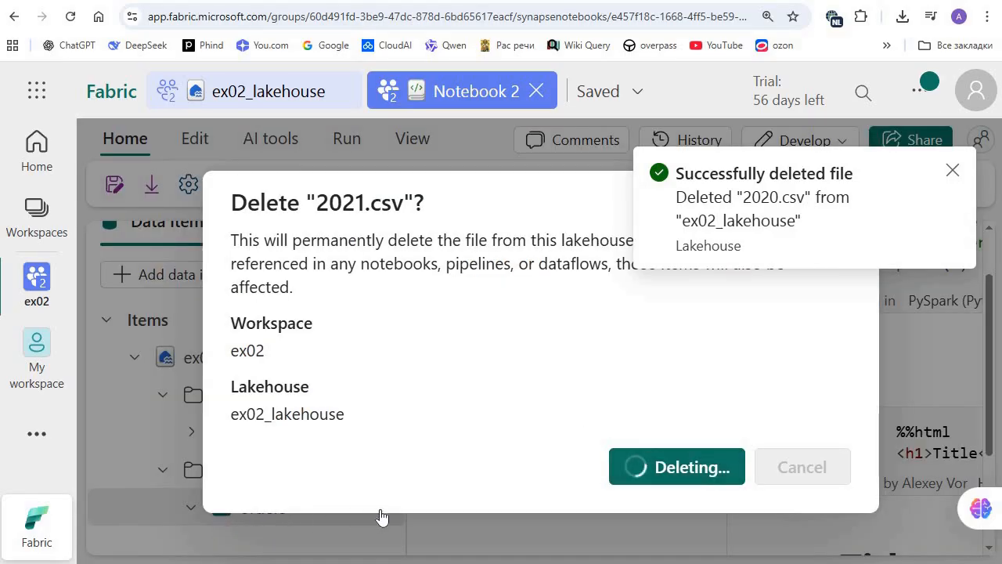
{"action": "right_click", "coordinate": [269, 523]}
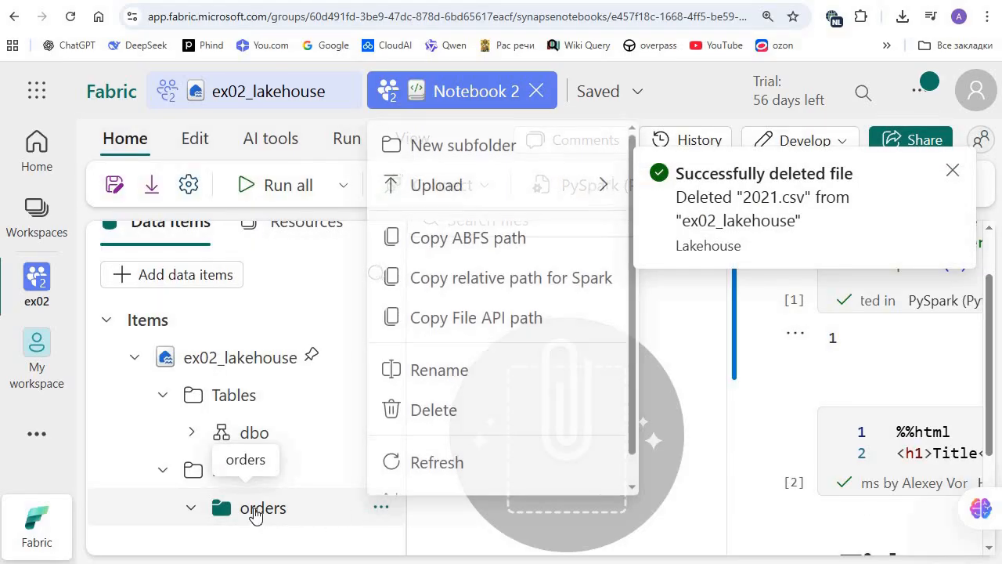
{"action": "left_click", "coordinate": [216, 518]}
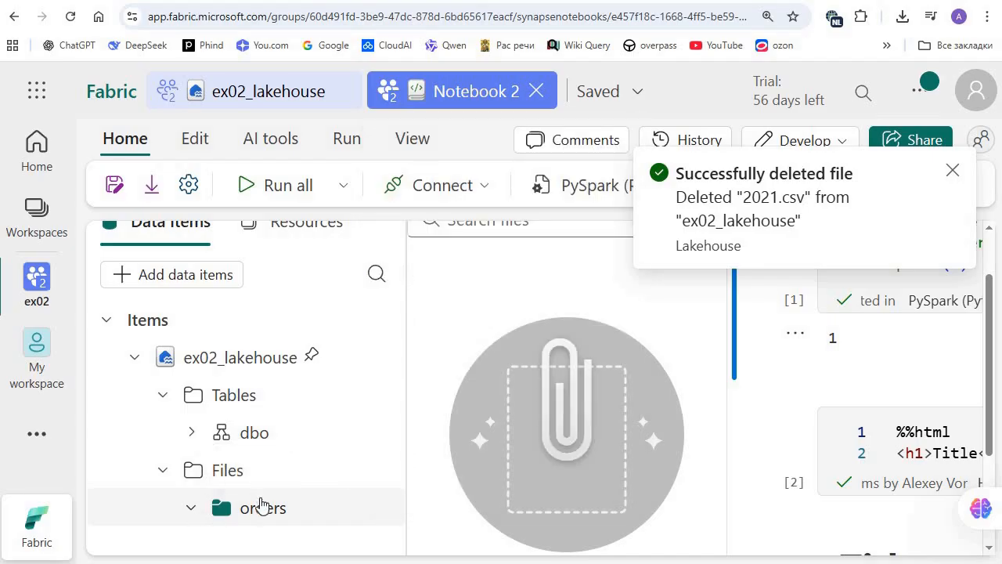
{"action": "left_click", "coordinate": [321, 487]}
{"action": "left_click", "coordinate": [255, 508]}
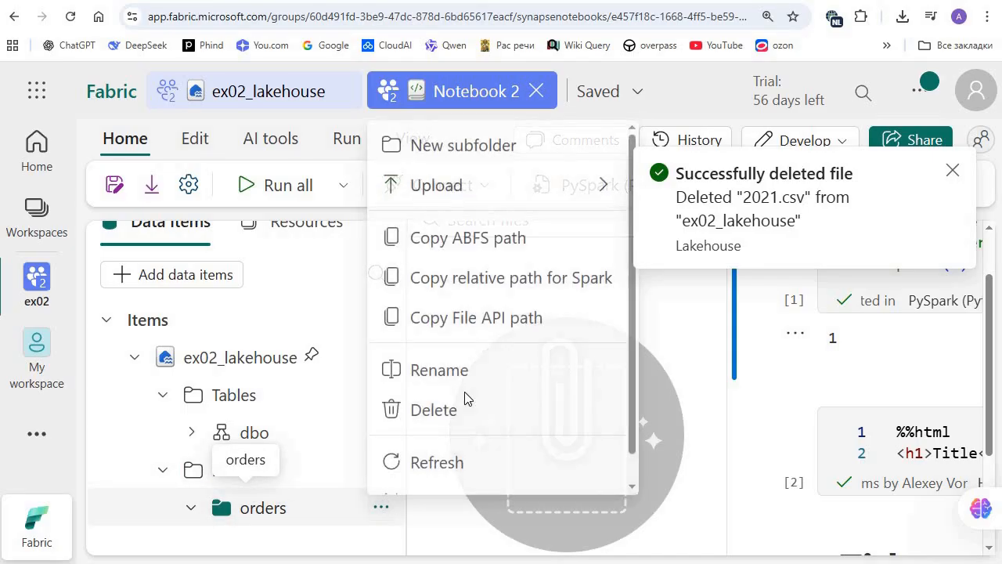
Step: Delete 2019.csv, 2020.csv and 2021.csv from the root of the lakehouse's Files folder
{"action": "left_click", "coordinate": [228, 384]}
{"action": "scroll", "coordinate": [205, 389], "scroll_direction": "up", "scroll_amount": 2}
{"action": "scroll", "coordinate": [205, 395], "scroll_direction": "down", "scroll_amount": 2}
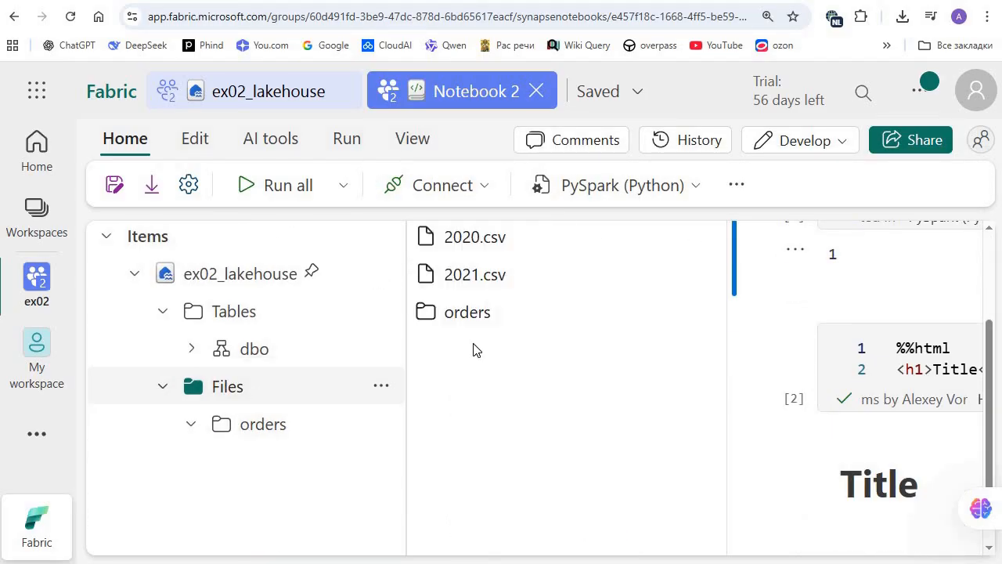
{"action": "scroll", "coordinate": [705, 369], "scroll_direction": "up", "scroll_amount": 2}
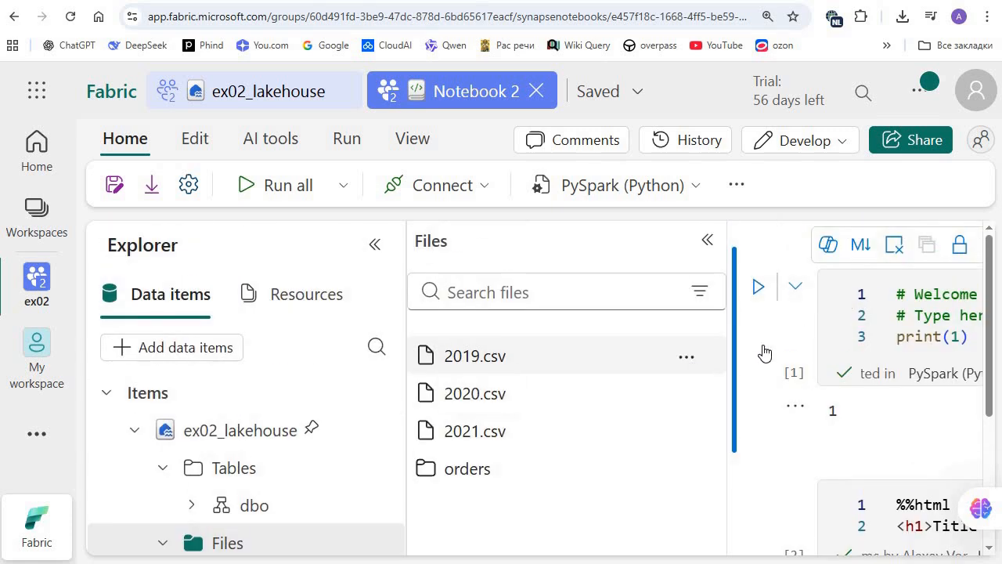
{"action": "left_click", "coordinate": [689, 353]}
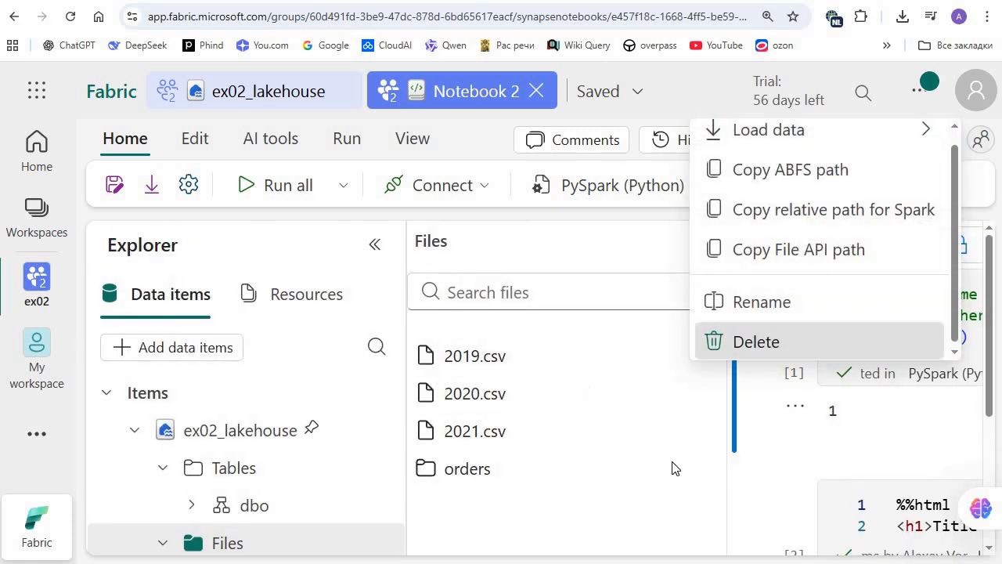
{"action": "left_click", "coordinate": [736, 339]}
{"action": "key", "text": "Return"}
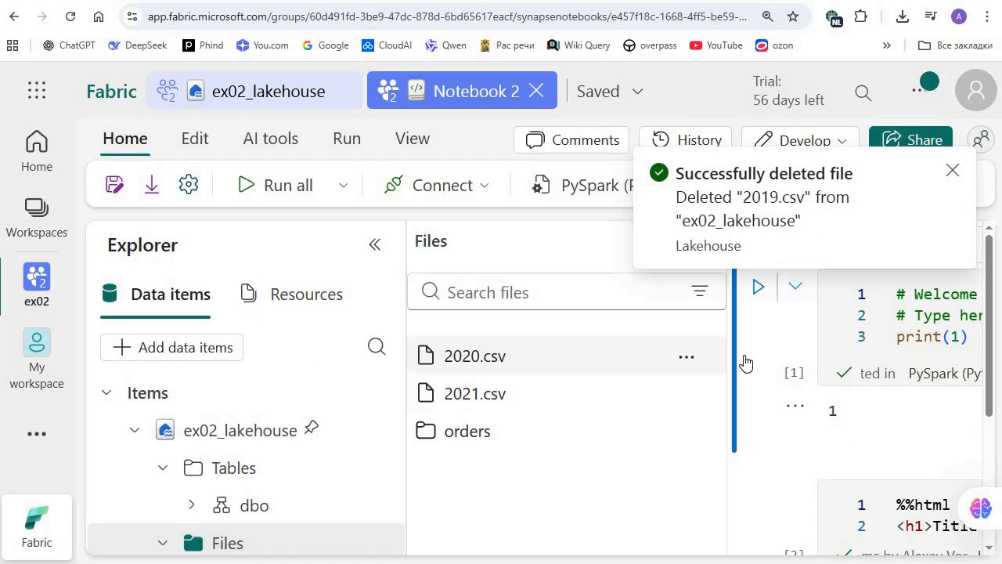
{"action": "left_click", "coordinate": [687, 356]}
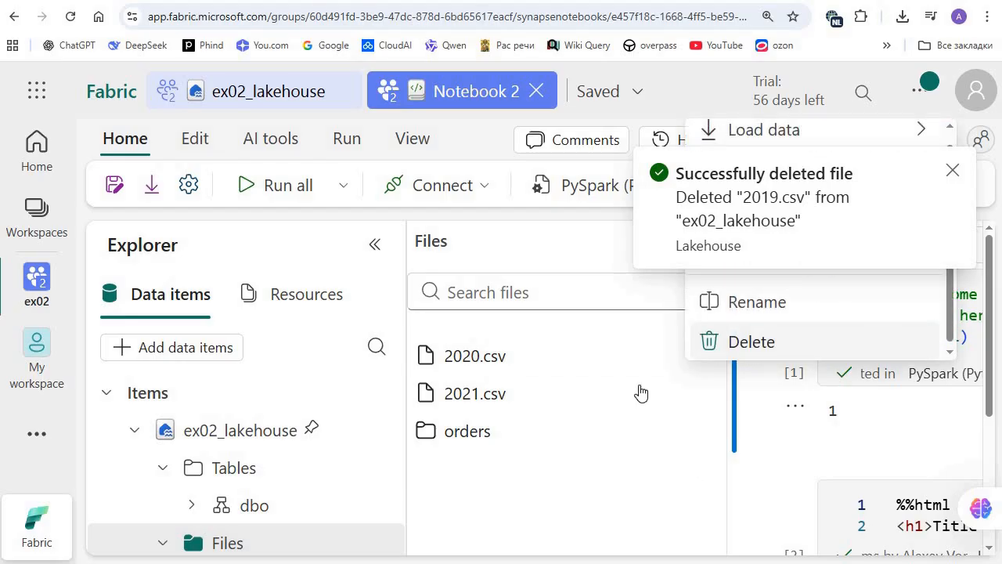
{"action": "left_click", "coordinate": [751, 341]}
{"action": "key", "text": "Return"}
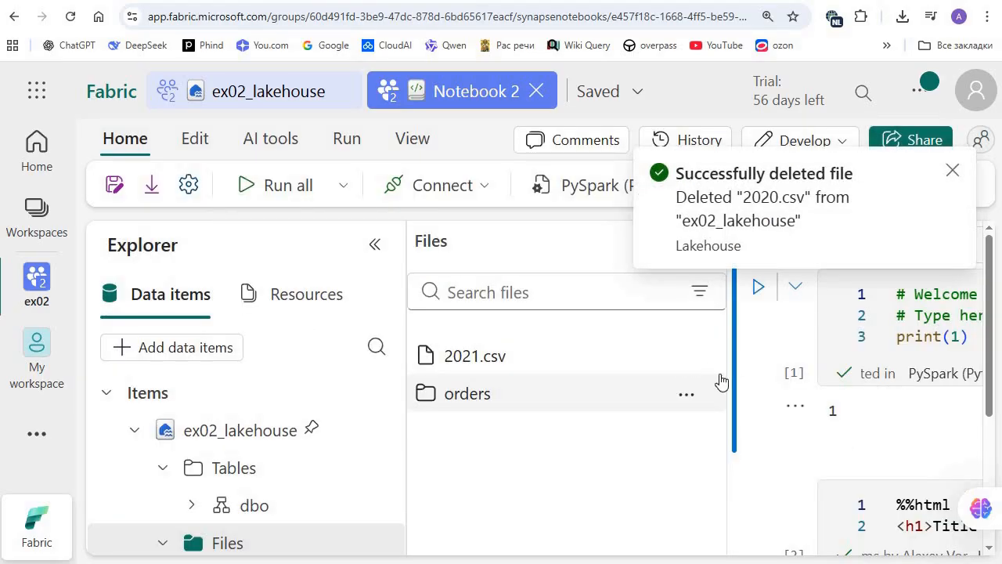
{"action": "left_click", "coordinate": [686, 356]}
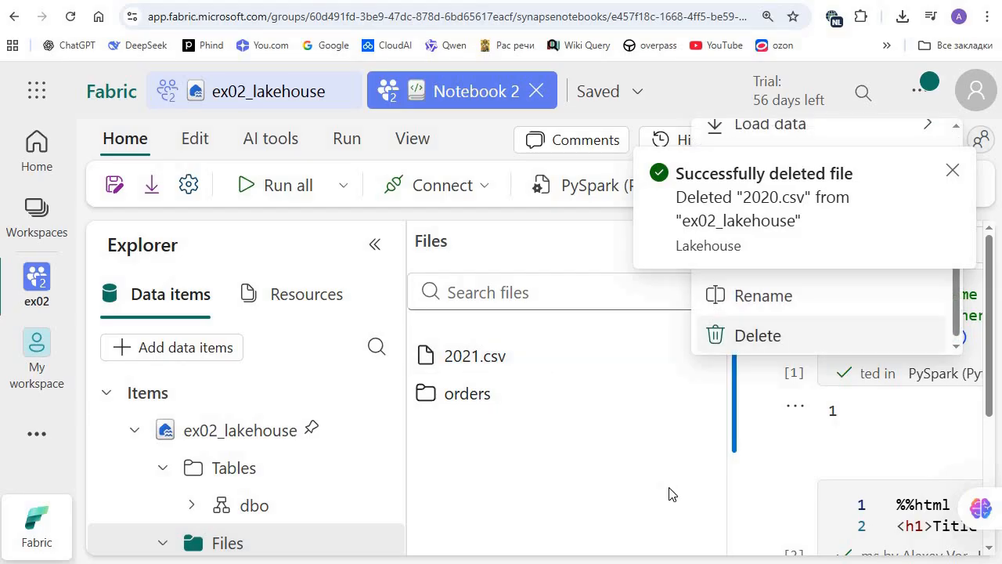
{"action": "key", "text": "Return"}
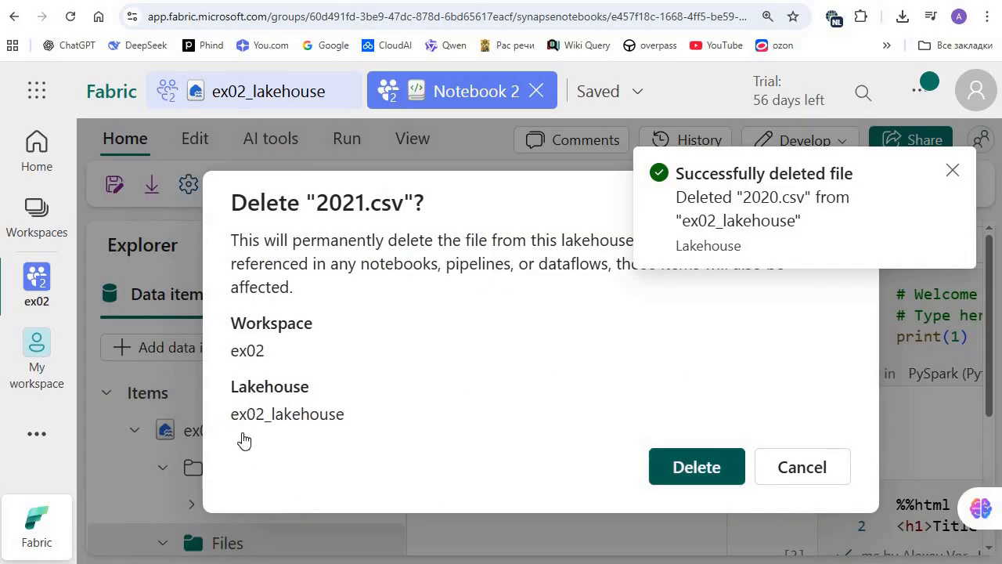
{"action": "key", "text": "Return"}
Step: Open the file upload form for the lakehouse's orders subfolder and choose the local files 2019.csv, 2020.csv and 2021.csv
{"action": "scroll", "coordinate": [337, 432], "scroll_direction": "down", "scroll_amount": 2}
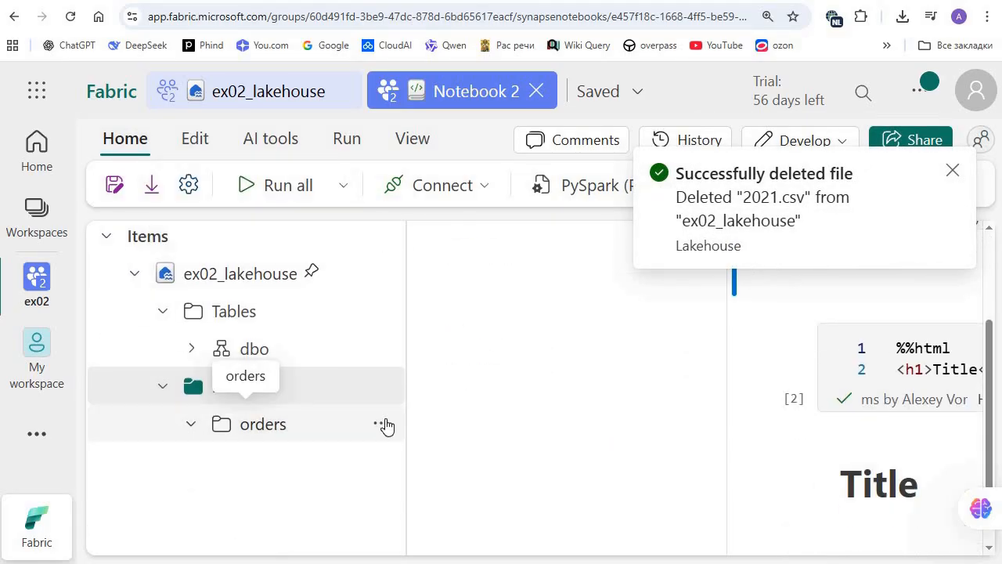
{"action": "left_click", "coordinate": [383, 425]}
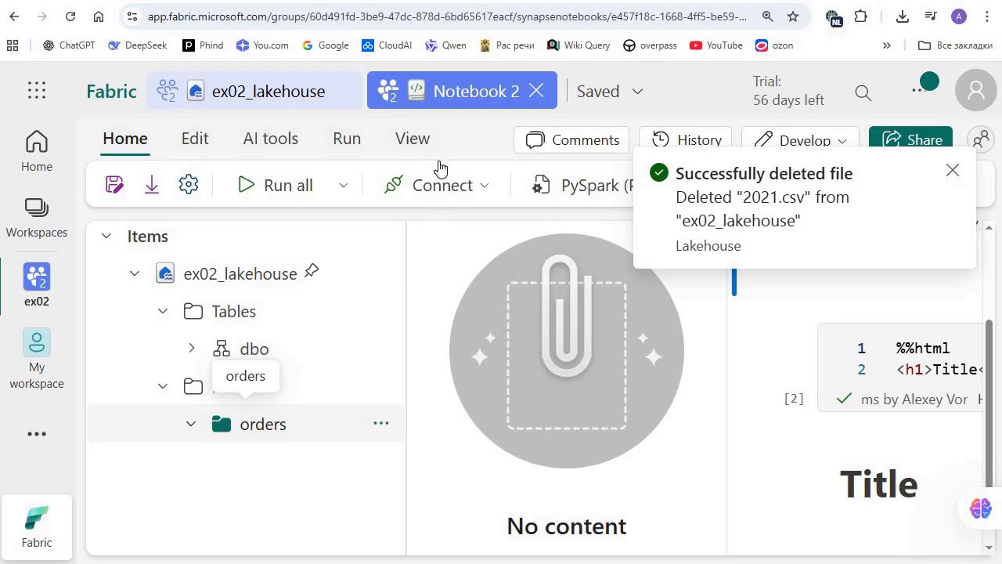
{"action": "mouse_move", "coordinate": [434, 165]}
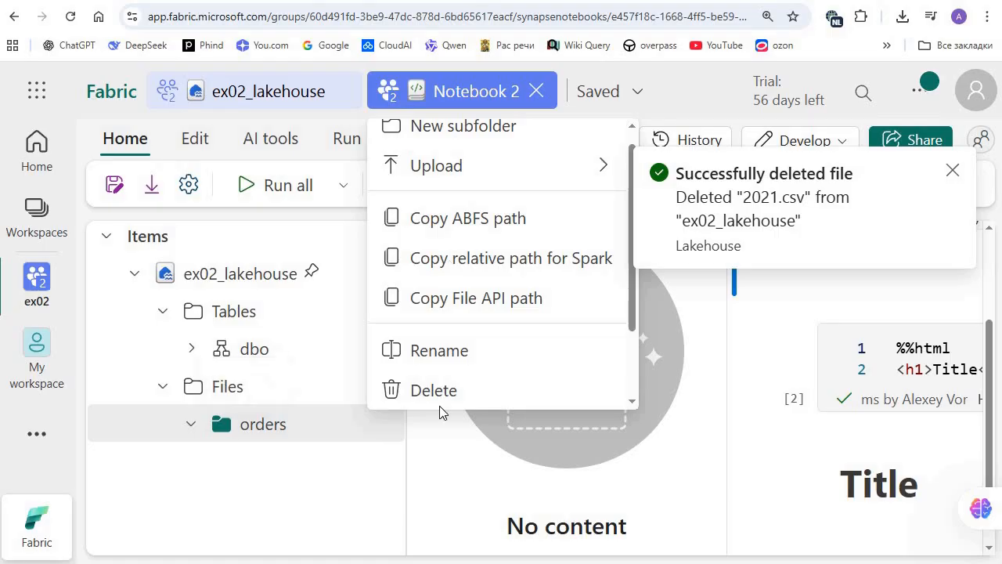
{"action": "left_click", "coordinate": [263, 424]}
{"action": "left_click", "coordinate": [380, 427]}
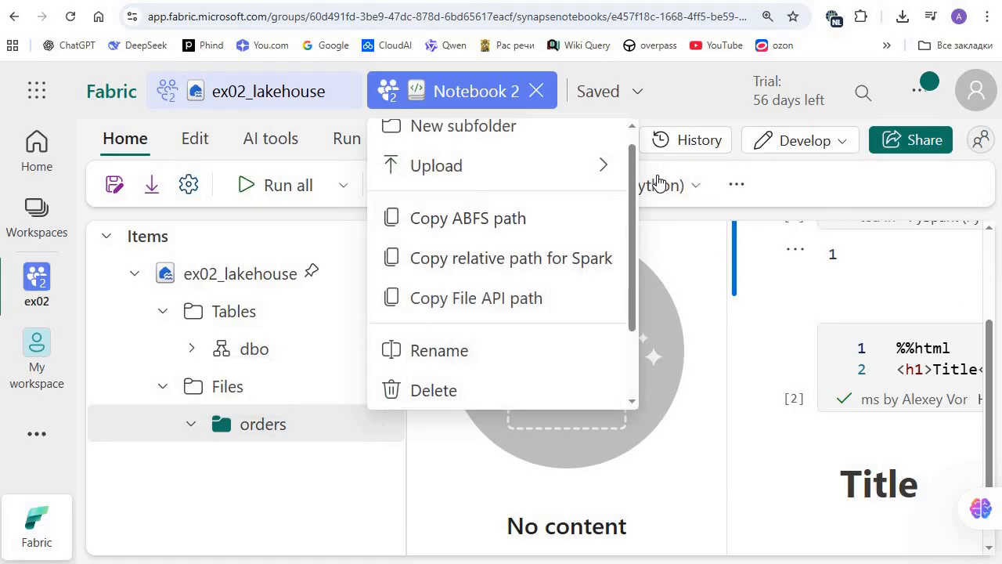
{"action": "mouse_move", "coordinate": [599, 164]}
{"action": "left_click", "coordinate": [685, 170]}
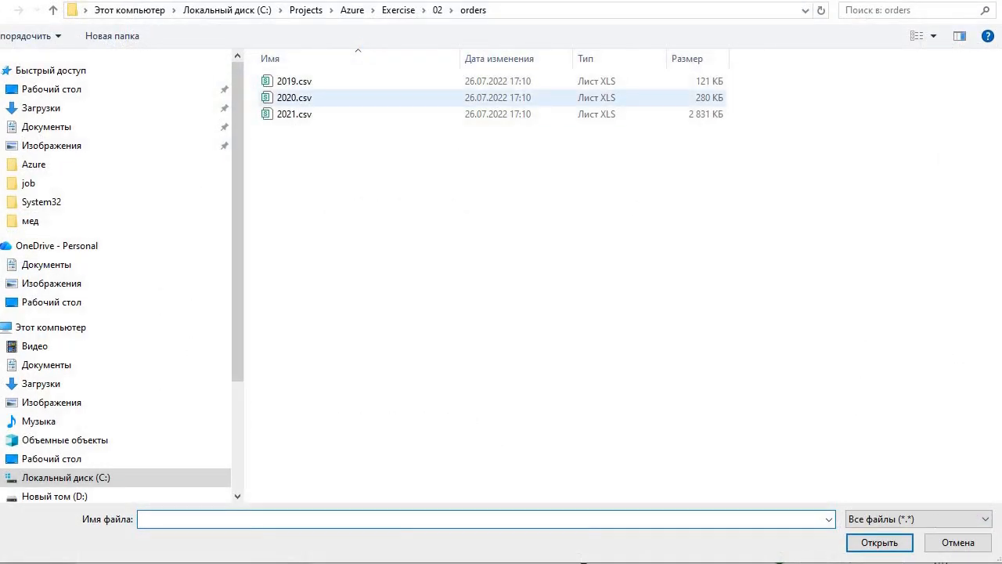
{"action": "left_click", "coordinate": [294, 80]}
{"action": "key", "text": "ctrl+a"}
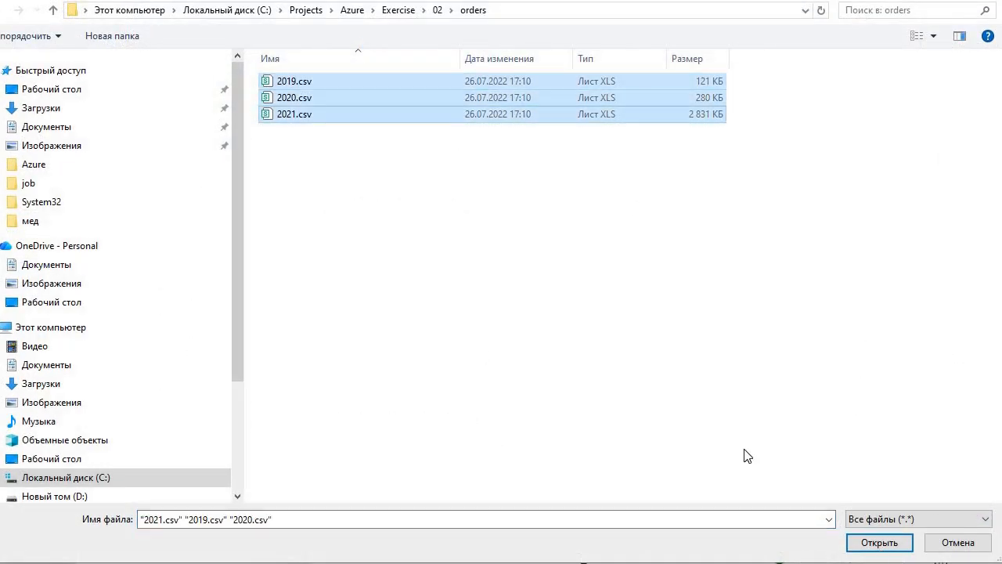
{"action": "key", "text": "Return"}
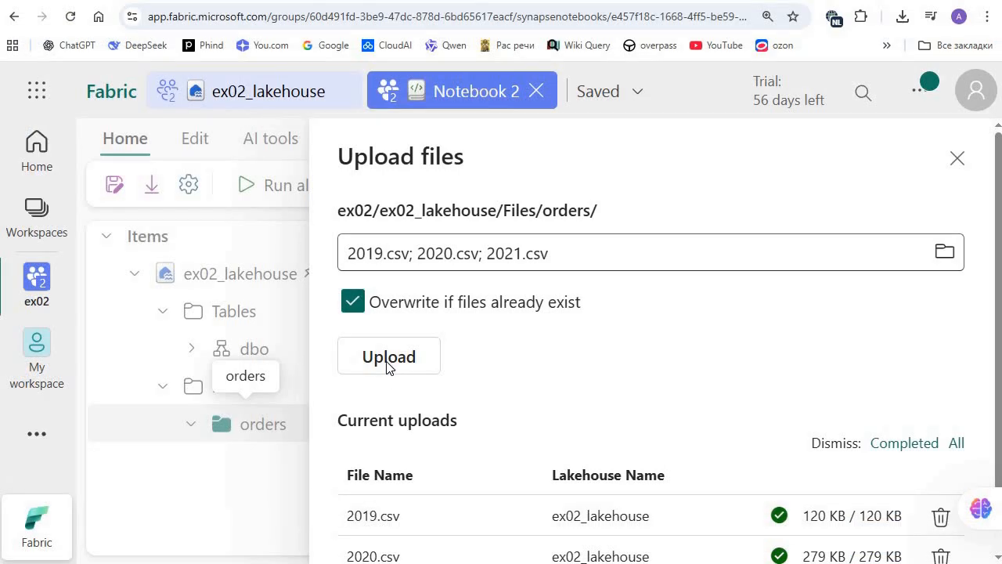
Step: Upload the three chosen CSV files into the orders subfolder and close the upload form
{"action": "left_click", "coordinate": [391, 359]}
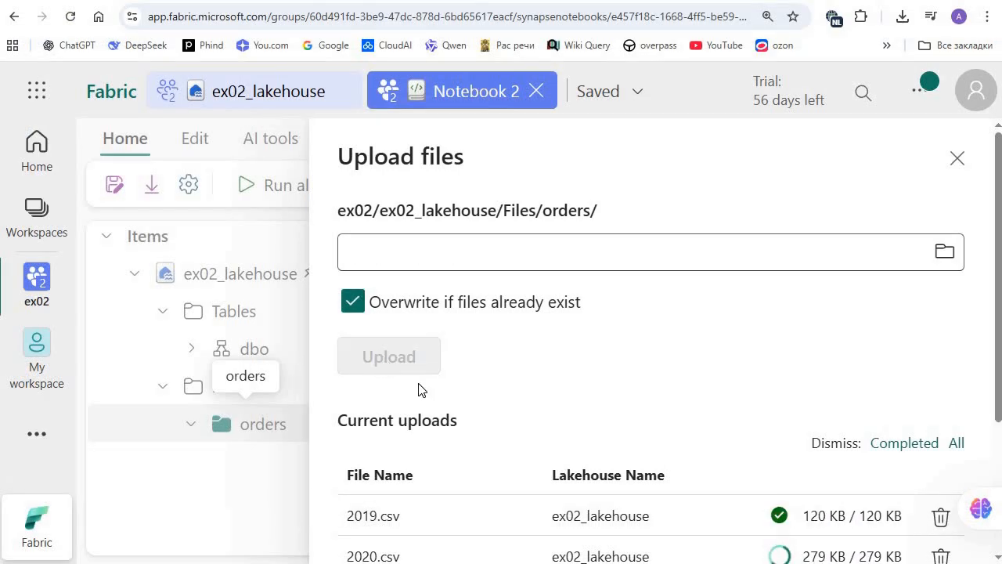
{"action": "scroll", "coordinate": [852, 253], "scroll_direction": "down", "scroll_amount": 2}
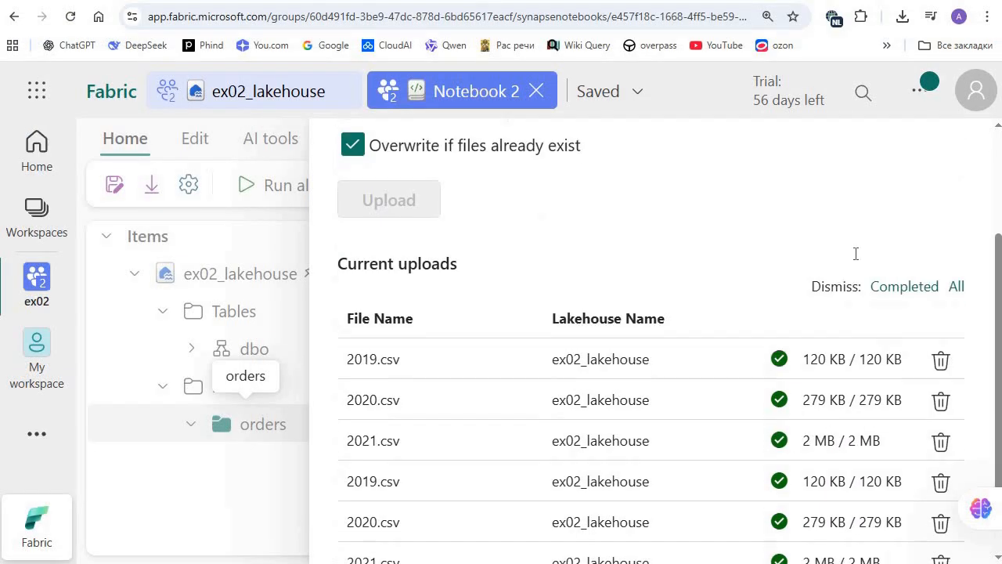
{"action": "scroll", "coordinate": [976, 170], "scroll_direction": "down", "scroll_amount": 1}
{"action": "scroll", "coordinate": [909, 180], "scroll_direction": "up", "scroll_amount": 3}
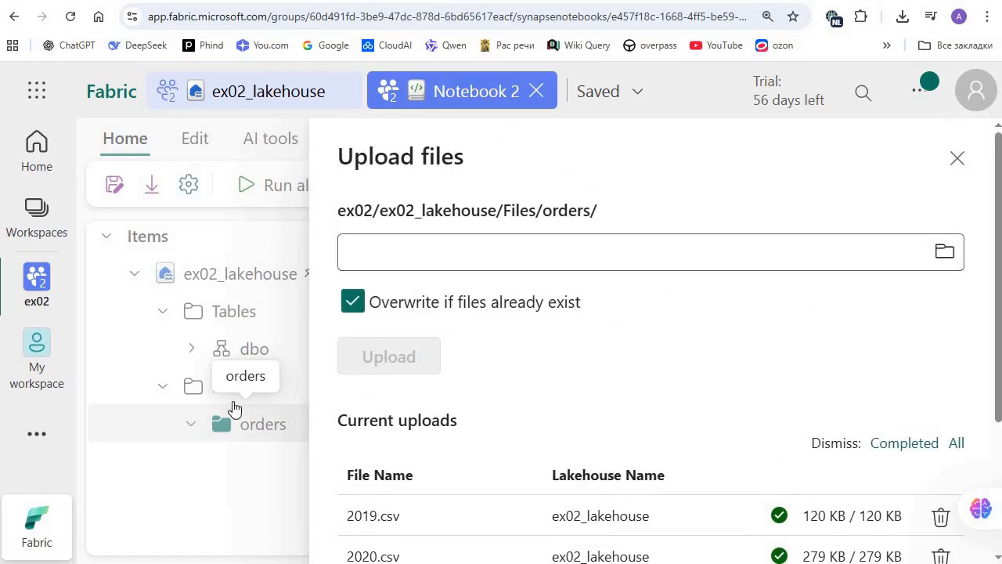
{"action": "left_click", "coordinate": [220, 390]}
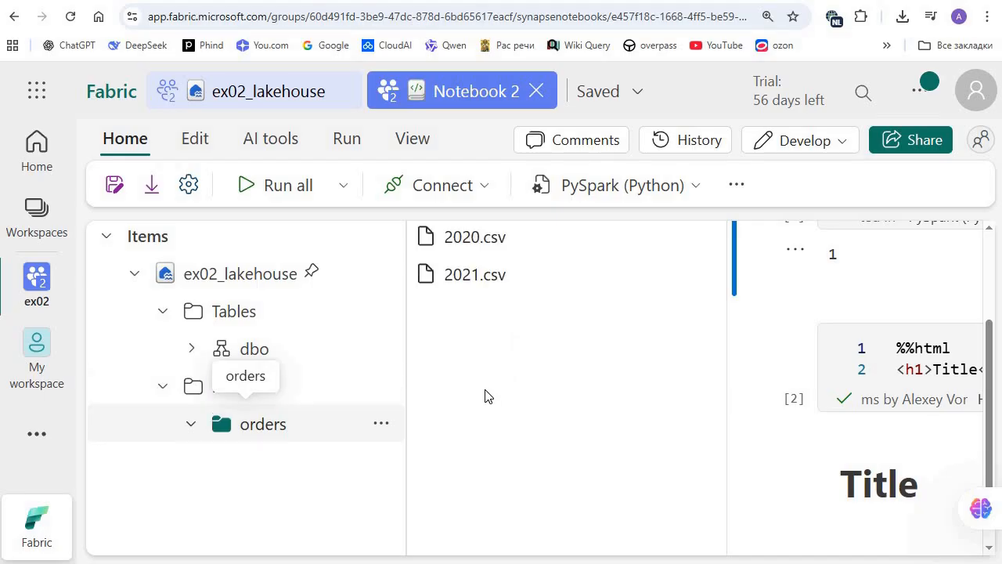
Step: Check the contents of the lakehouse's Files folder and its orders subfolder
{"action": "scroll", "coordinate": [279, 470], "scroll_direction": "up", "scroll_amount": 2}
{"action": "scroll", "coordinate": [250, 470], "scroll_direction": "down", "scroll_amount": 1}
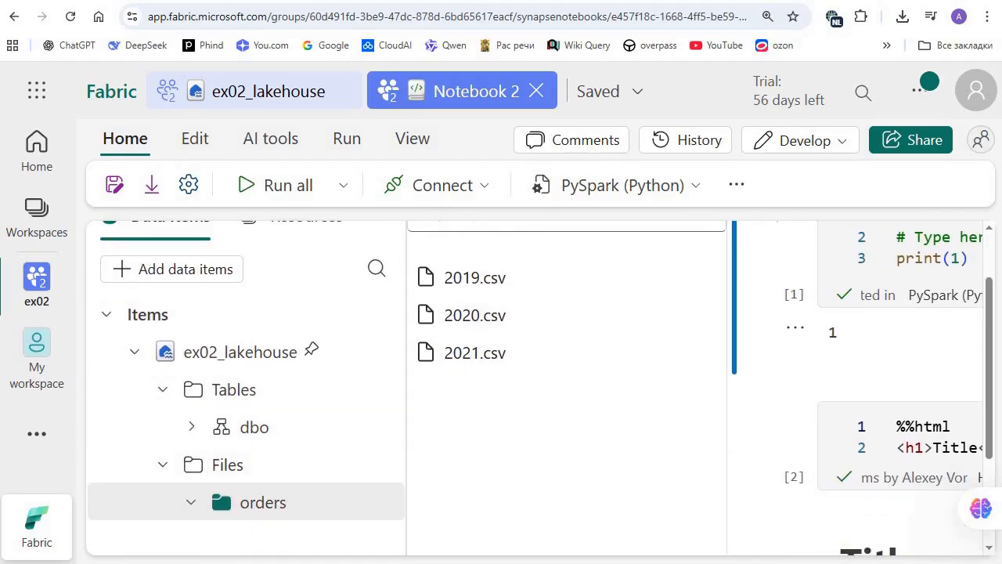
{"action": "scroll", "coordinate": [402, 422], "scroll_direction": "down", "scroll_amount": 1}
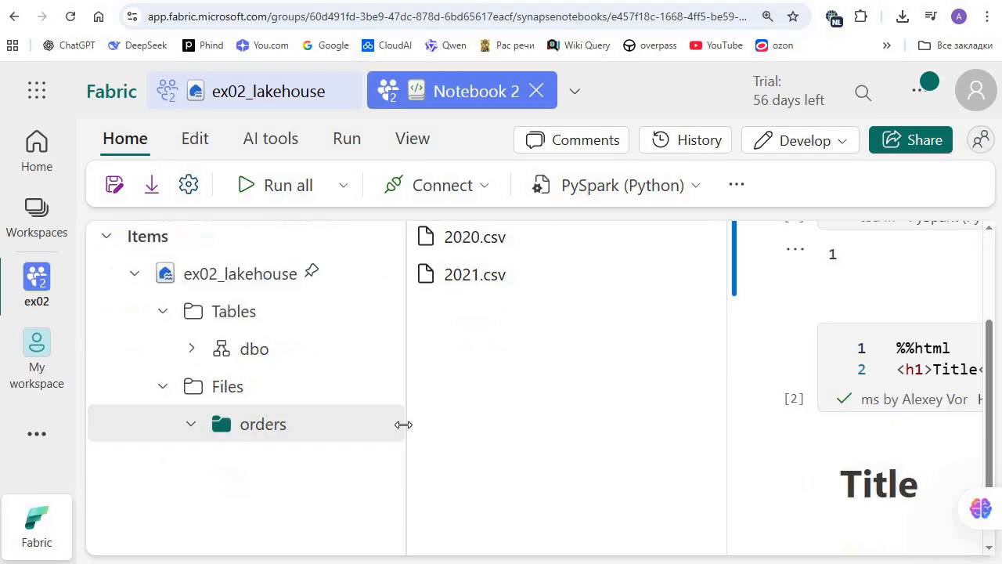
{"action": "scroll", "coordinate": [262, 407], "scroll_direction": "up", "scroll_amount": 2}
{"action": "scroll", "coordinate": [274, 512], "scroll_direction": "down", "scroll_amount": 1}
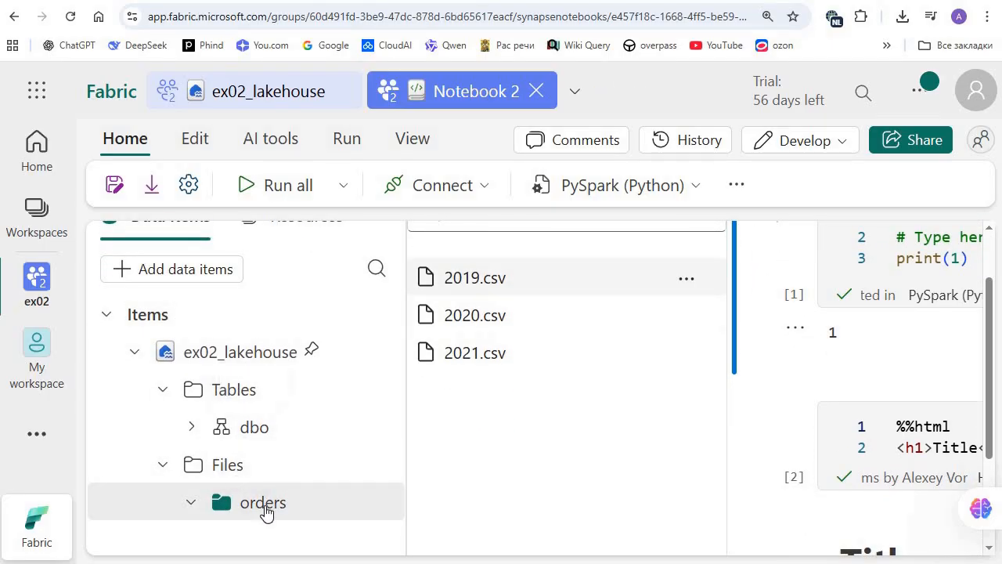
{"action": "left_click", "coordinate": [235, 464]}
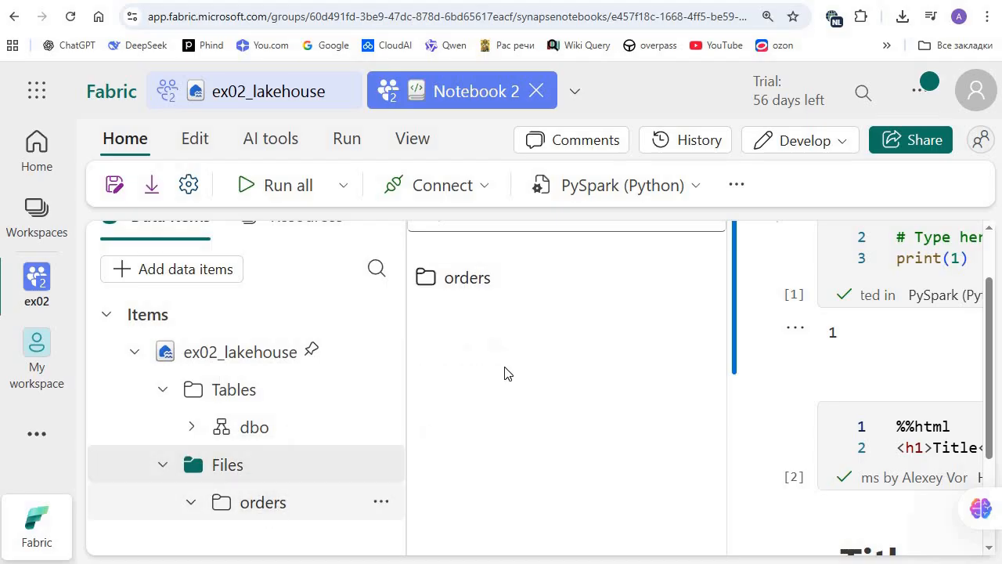
{"action": "left_click", "coordinate": [492, 284]}
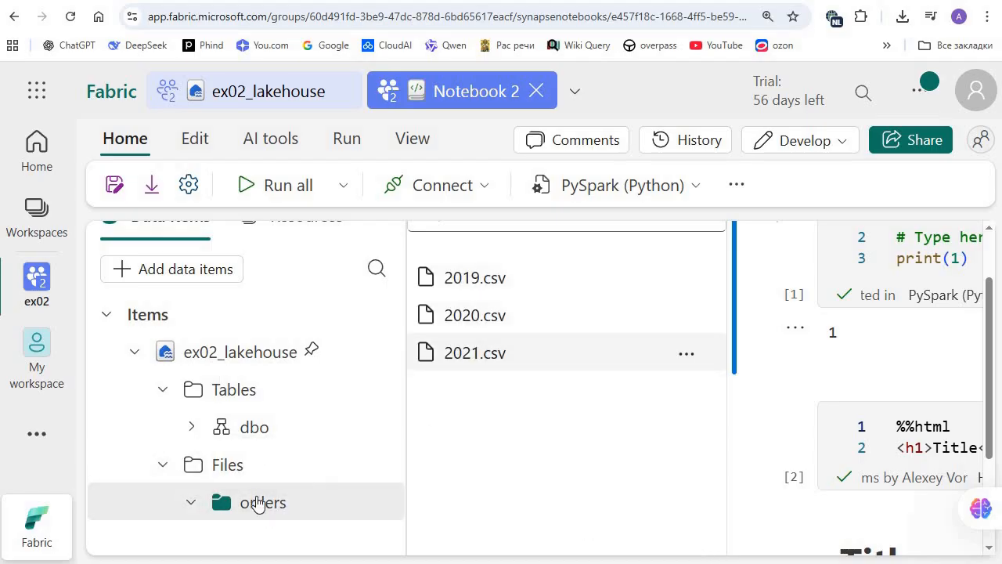
Step: Narrow the Explorer pane and zoom the page out two levels to give the notebook more room
{"action": "left_click_drag", "start_coordinate": [407, 273], "coordinate": [260, 274]}
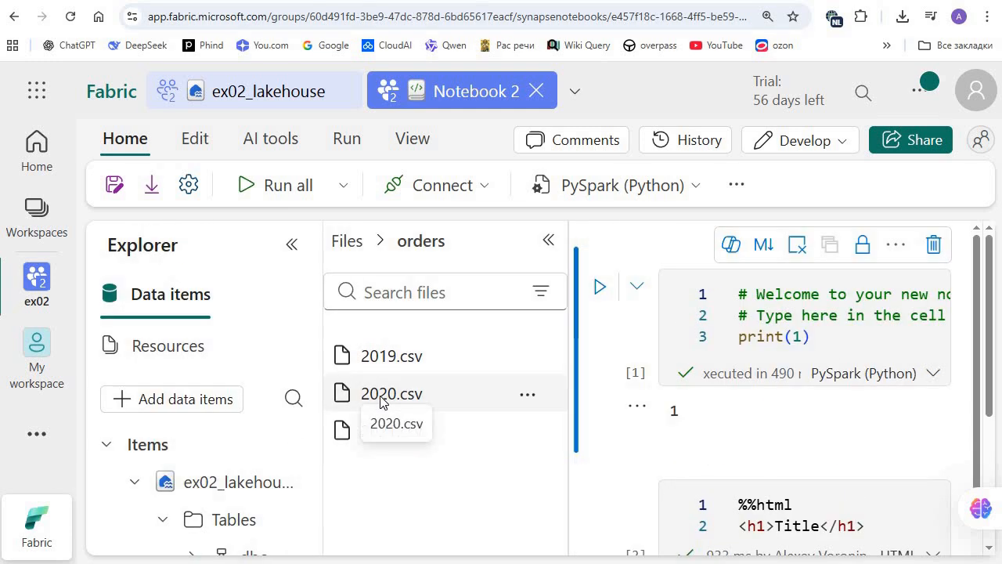
{"action": "key", "text": "ctrl+minus"}
{"action": "key", "text": "ctrl+minus"}
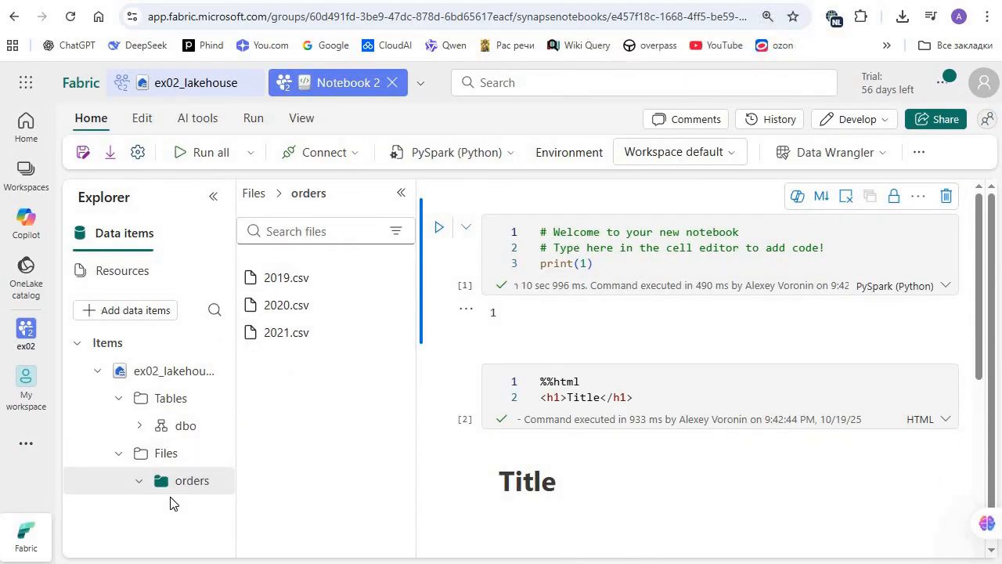
{"action": "left_click_drag", "start_coordinate": [282, 305], "coordinate": [197, 491]}
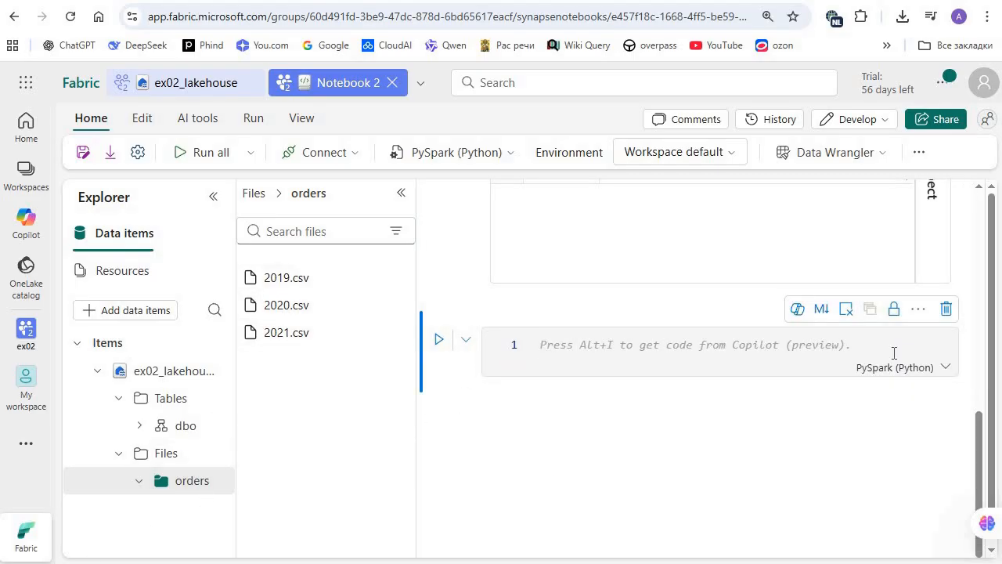
Step: Paste PySpark code into the notebook's last cell that reads Files/orders/2019.csv with header set to true into df and displays it
{"action": "left_click", "coordinate": [893, 353]}
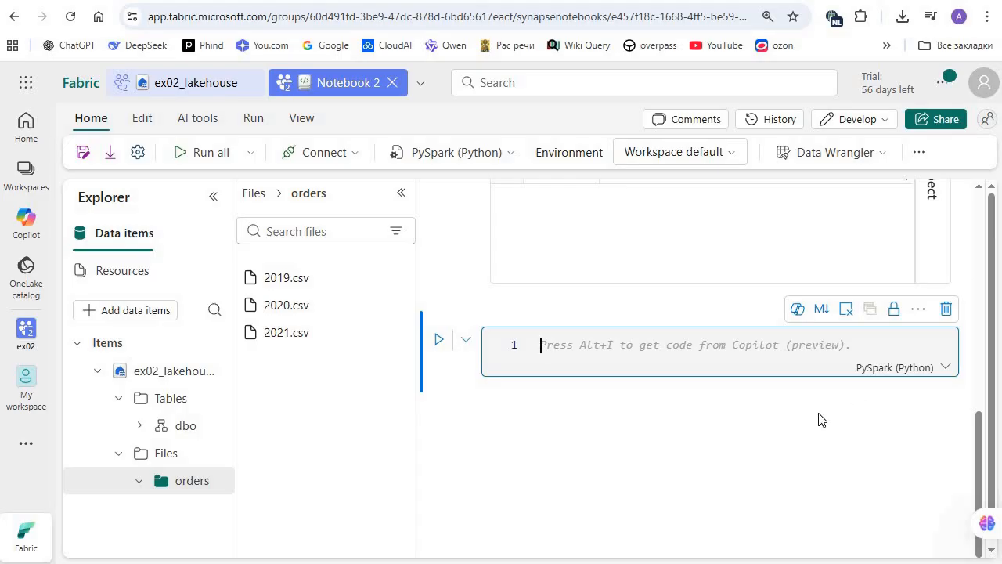
{"action": "type", "text": "df = spark.read.format(\"csv\").option(\"header\",\"true\").load(\"Files/orders/2019.csv\") # df now is a Spark DataFrame containing CSV data from \"Files/orders/2019.csv\". display(df)"}
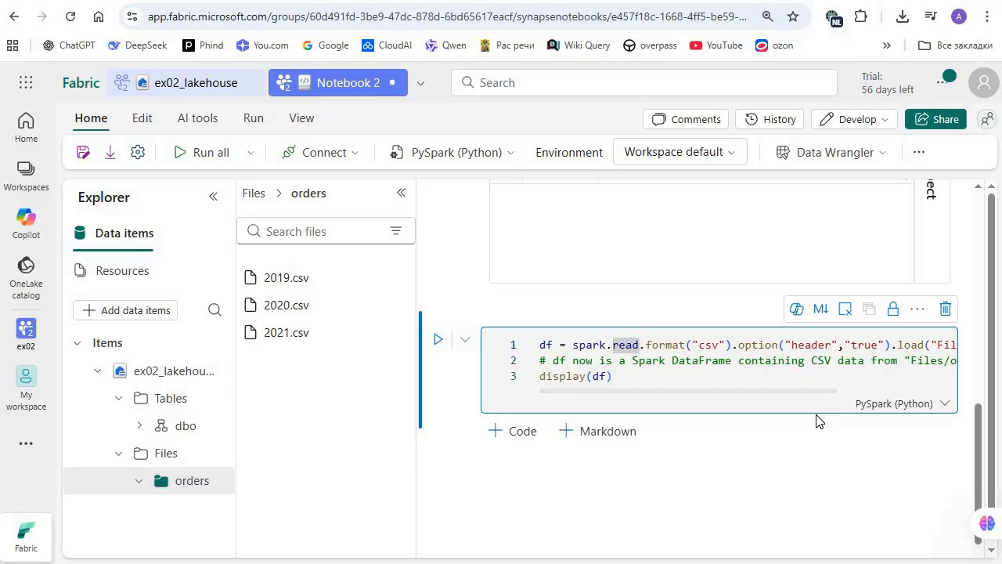
Step: Examine the pasted code's df assignment, CSV format, header option, load path and comment
{"action": "key", "text": "Right"}
{"action": "key", "text": "Right"}
{"action": "key", "text": "Right"}
{"action": "key", "text": "Right"}
{"action": "key", "text": "ctrl+Left"}
{"action": "key", "text": "ctrl+Left"}
{"action": "key", "text": "ctrl+Left"}
{"action": "key", "text": "ctrl+Left"}
{"action": "key", "text": "ctrl+Left"}
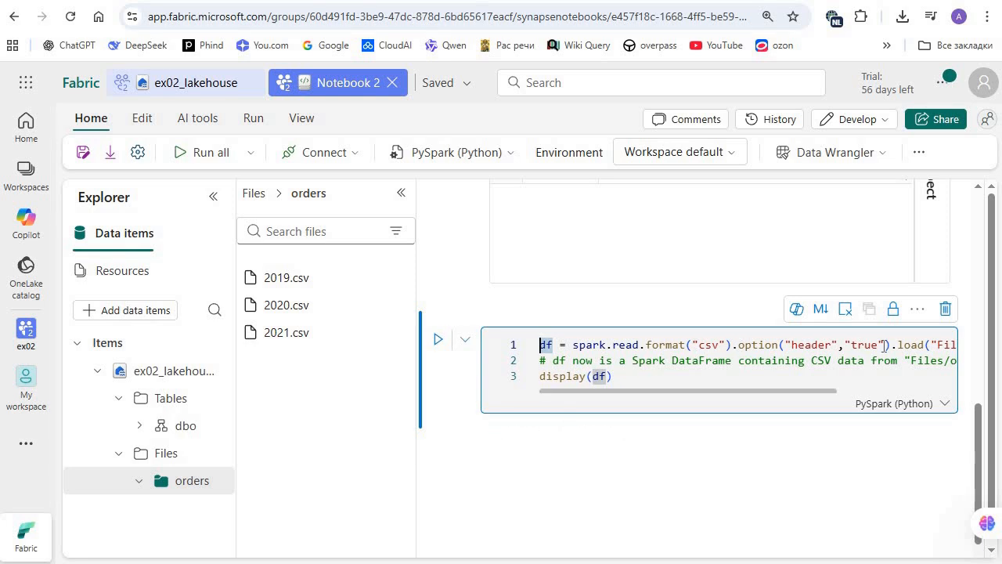
{"action": "left_click", "coordinate": [739, 346]}
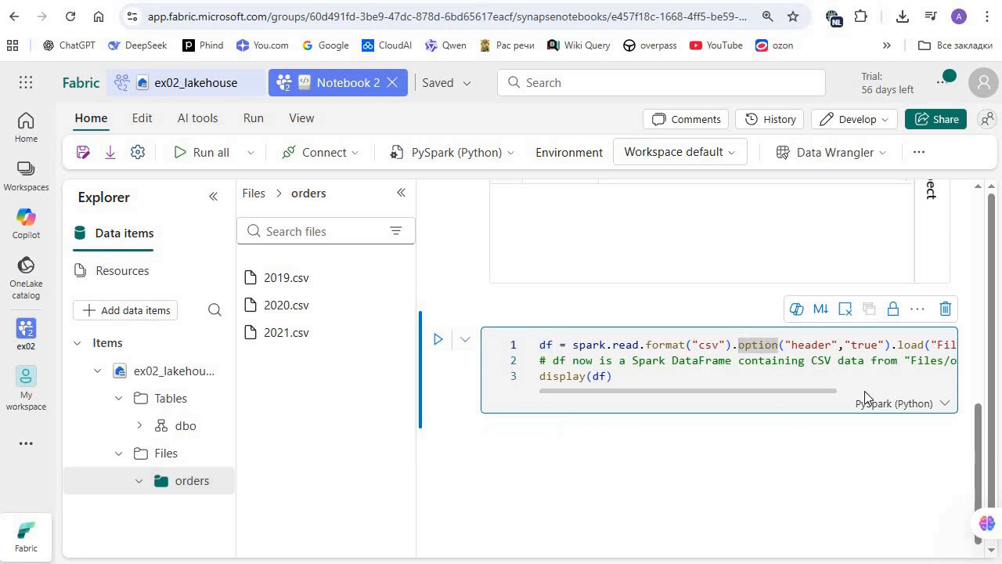
{"action": "scroll", "coordinate": [861, 377], "scroll_direction": "right", "scroll_amount": 2}
{"action": "scroll", "coordinate": [861, 345], "scroll_direction": "right", "scroll_amount": 1}
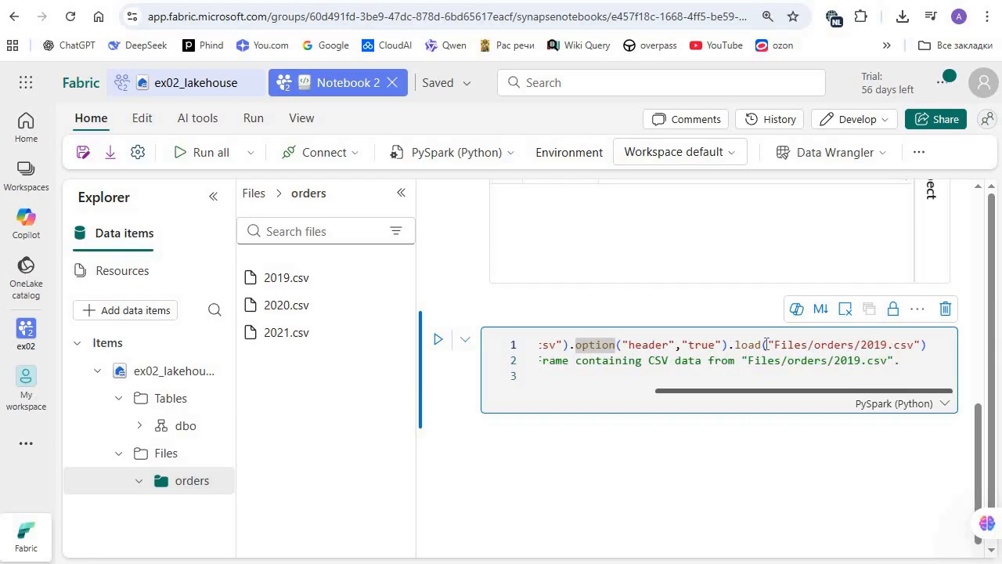
{"action": "left_click", "coordinate": [676, 361]}
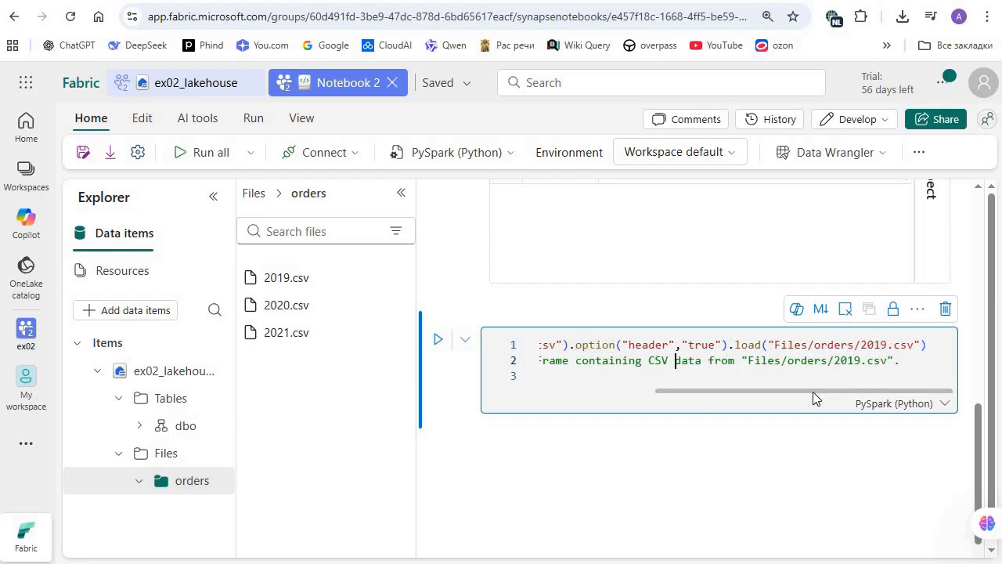
Step: Run the cell that loads 2019.csv and review its output table
{"action": "key", "text": "ctrl+Return"}
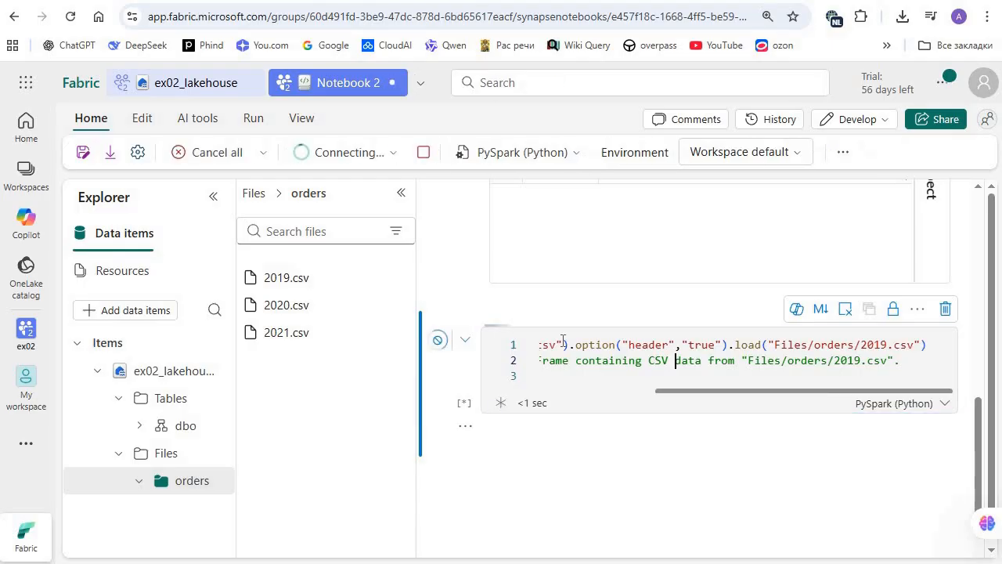
{"action": "scroll", "coordinate": [516, 345], "scroll_direction": "down", "scroll_amount": 1}
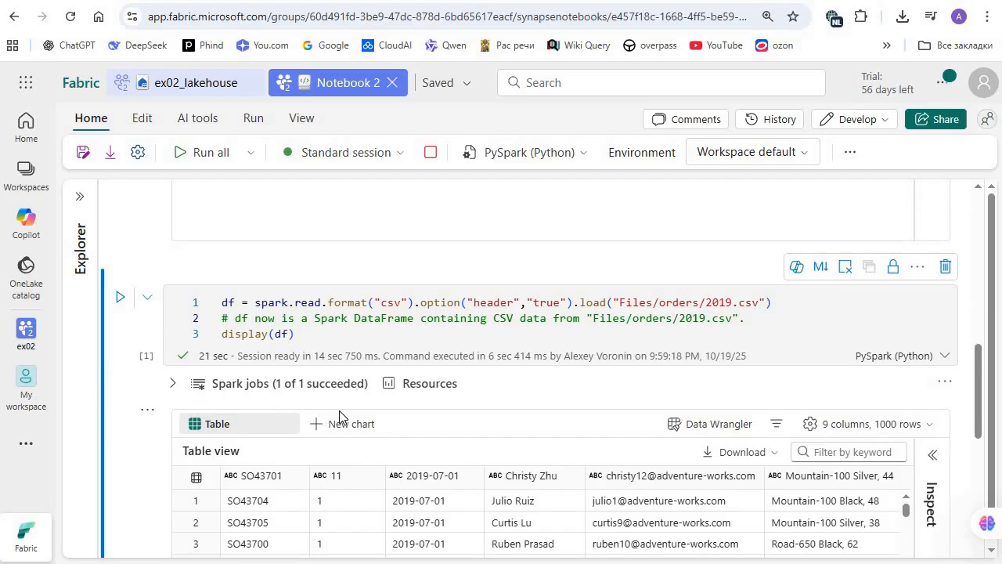
{"action": "scroll", "coordinate": [337, 422], "scroll_direction": "down", "scroll_amount": 2}
{"action": "scroll", "coordinate": [540, 423], "scroll_direction": "up", "scroll_amount": 1}
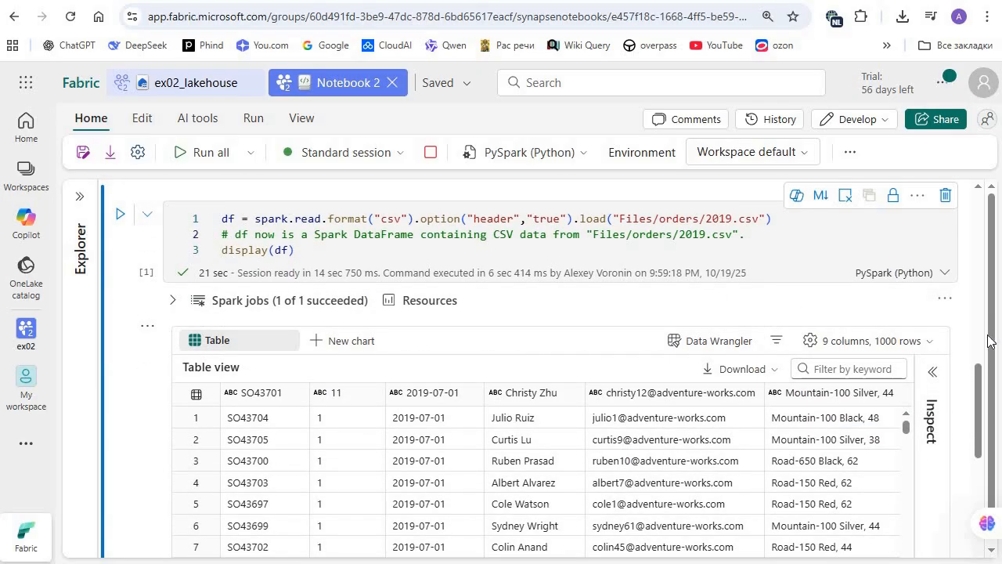
Step: Examine the column headers and order rows in the 2019.csv output table
{"action": "scroll", "coordinate": [540, 470], "scroll_direction": "down", "scroll_amount": 2}
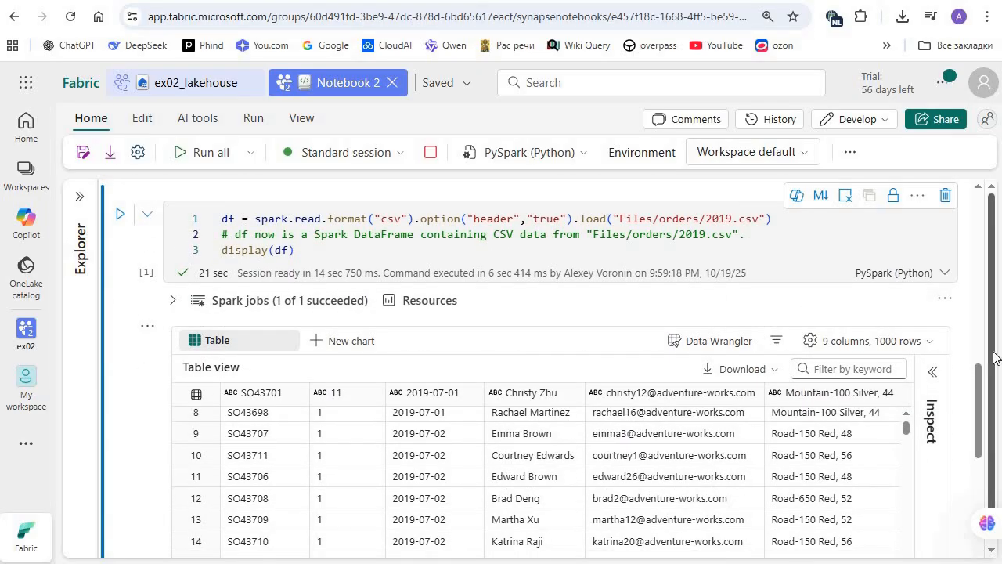
{"action": "mouse_move", "coordinate": [994, 357]}
{"action": "left_mouse_down"}
{"action": "mouse_move", "coordinate": [995, 425]}
{"action": "mouse_move", "coordinate": [994, 361]}
{"action": "left_mouse_up"}
{"action": "scroll", "coordinate": [470, 454], "scroll_direction": "down", "scroll_amount": 1}
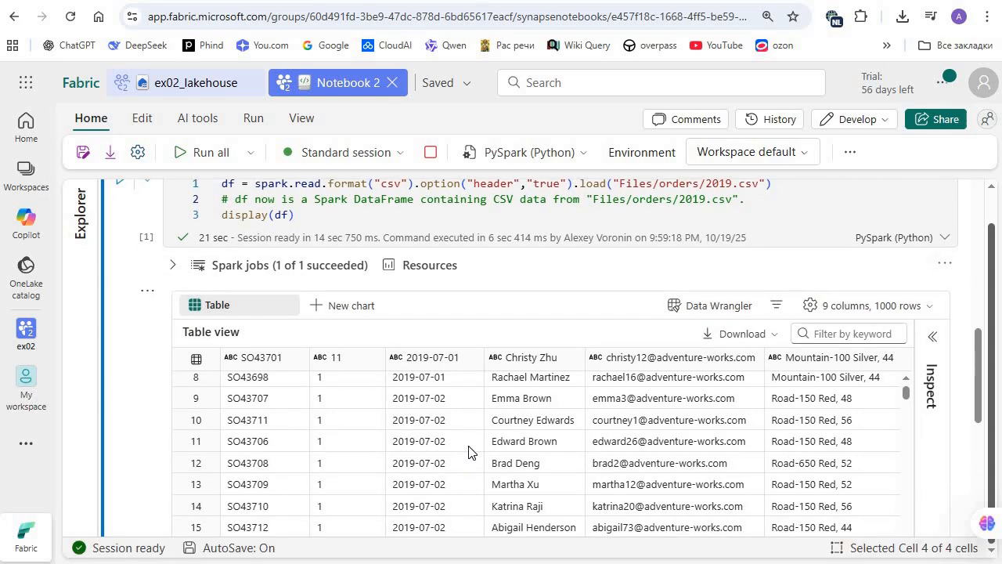
{"action": "scroll", "coordinate": [469, 453], "scroll_direction": "down", "scroll_amount": 3}
{"action": "scroll", "coordinate": [468, 452], "scroll_direction": "down", "scroll_amount": 8}
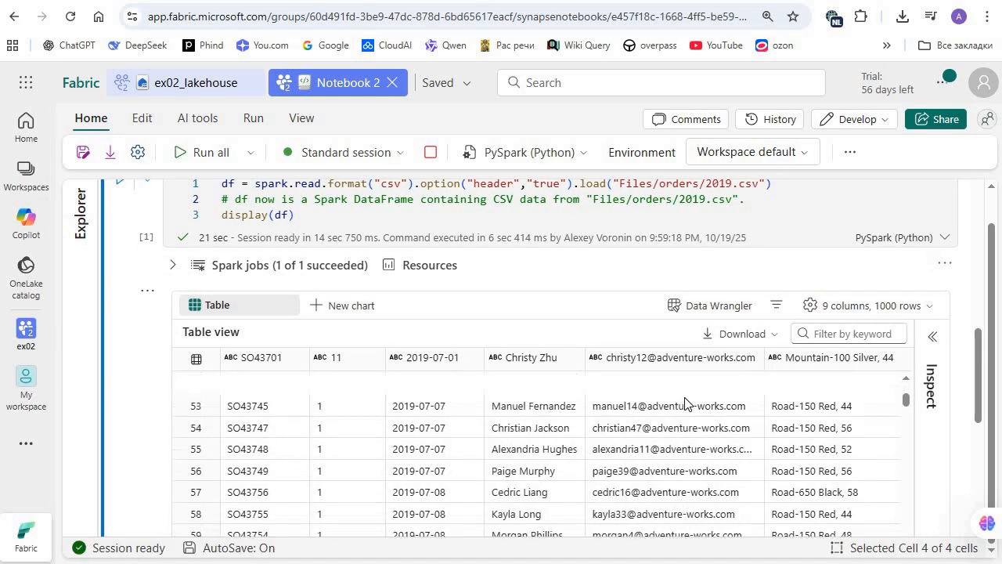
{"action": "scroll", "coordinate": [390, 470], "scroll_direction": "up", "scroll_amount": 8}
{"action": "scroll", "coordinate": [258, 477], "scroll_direction": "up", "scroll_amount": 5}
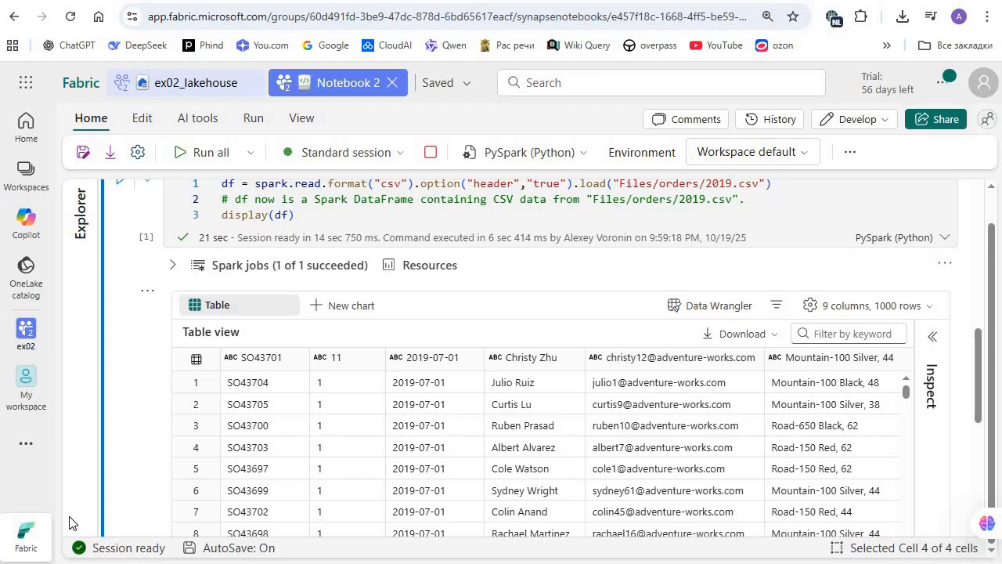
Step: Copy the 2019.csv loading code into a new cell below with header set to false, run it and review the output rows
{"action": "scroll", "coordinate": [393, 307], "scroll_direction": "down", "scroll_amount": 2}
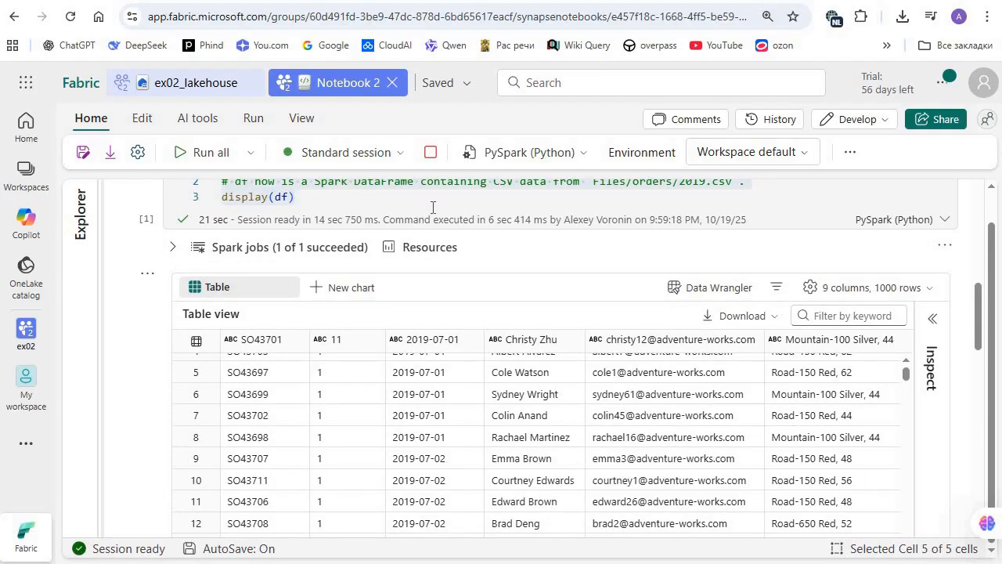
{"action": "scroll", "coordinate": [410, 254], "scroll_direction": "up", "scroll_amount": 1}
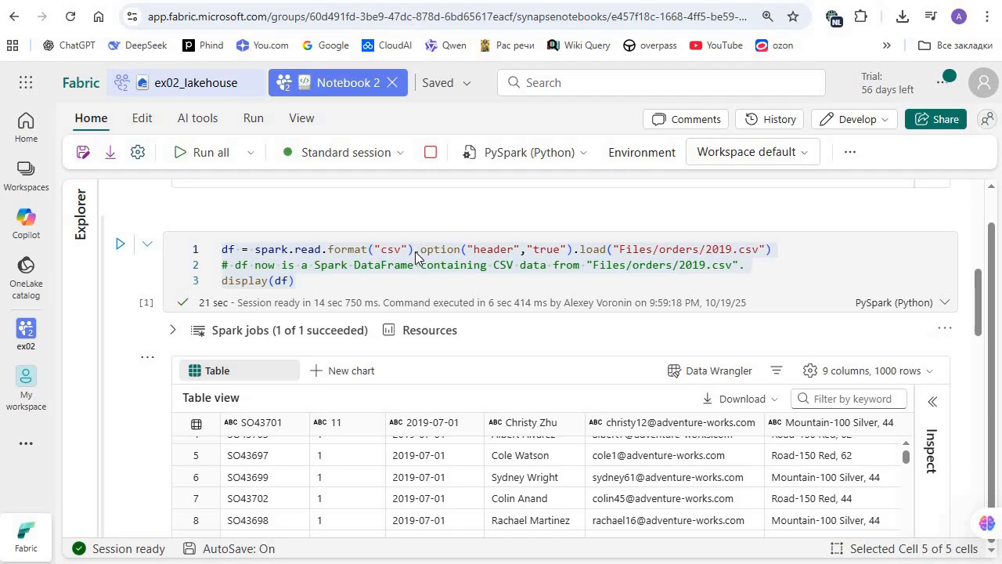
{"action": "left_click", "coordinate": [541, 263]}
{"action": "key", "text": "ctrl+a"}
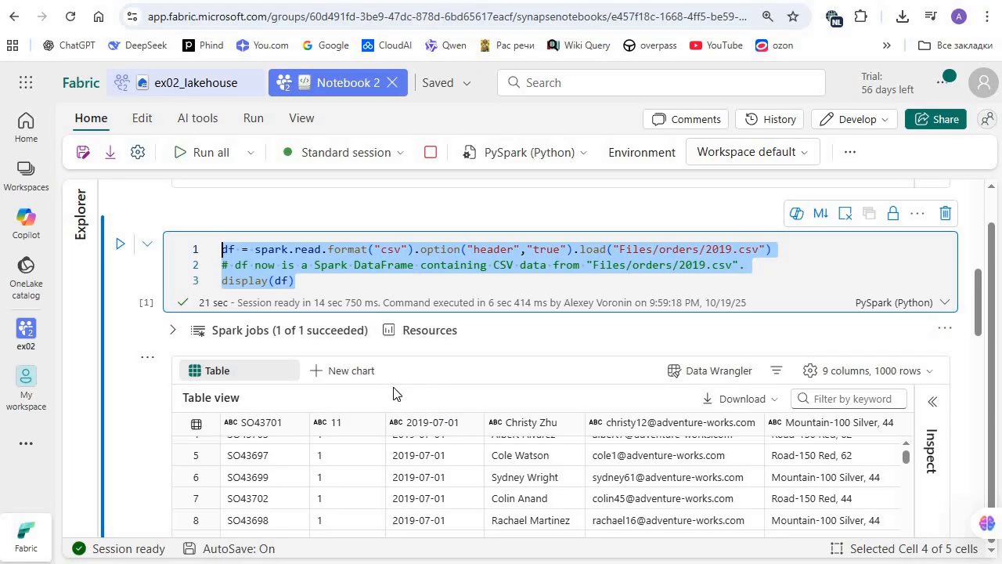
{"action": "scroll", "coordinate": [393, 392], "scroll_direction": "down", "scroll_amount": 10}
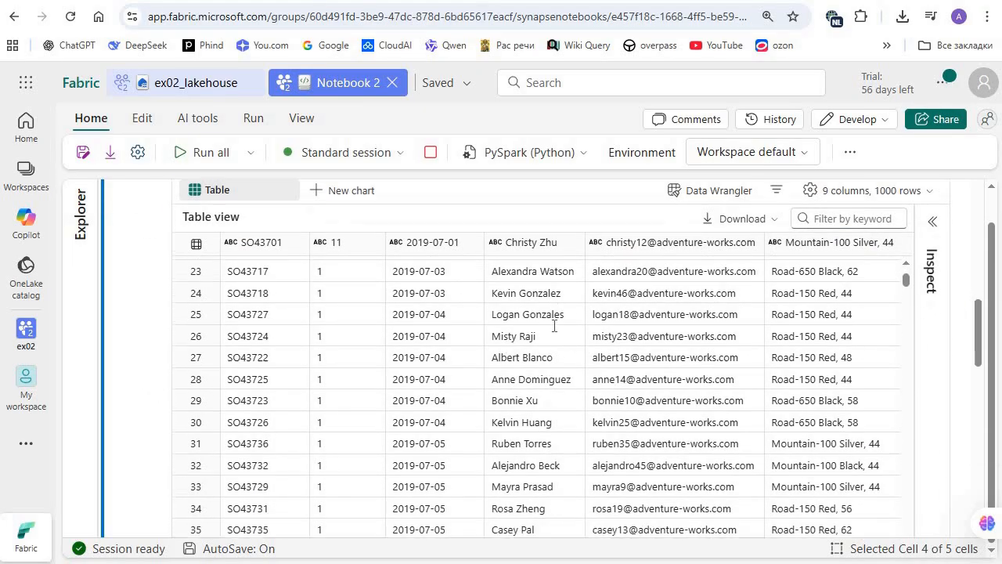
{"action": "scroll", "coordinate": [553, 325], "scroll_direction": "down", "scroll_amount": 6}
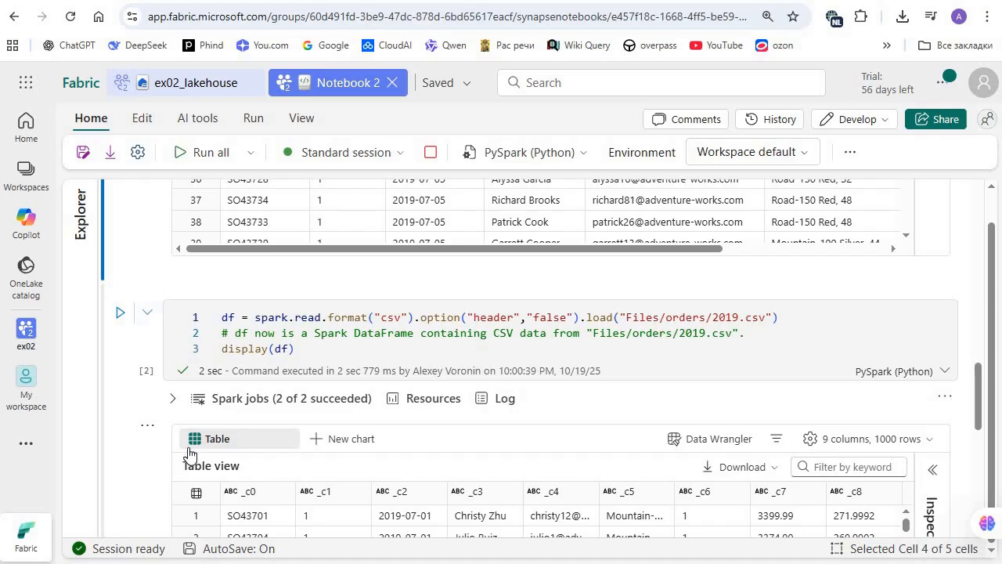
{"action": "scroll", "coordinate": [223, 328], "scroll_direction": "down", "scroll_amount": 2}
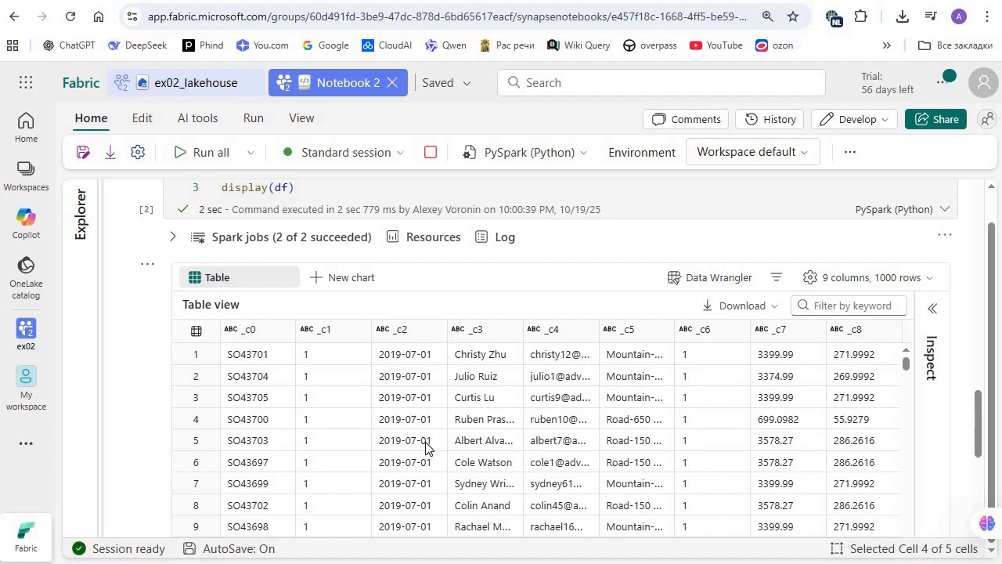
{"action": "scroll", "coordinate": [426, 448], "scroll_direction": "down", "scroll_amount": 20}
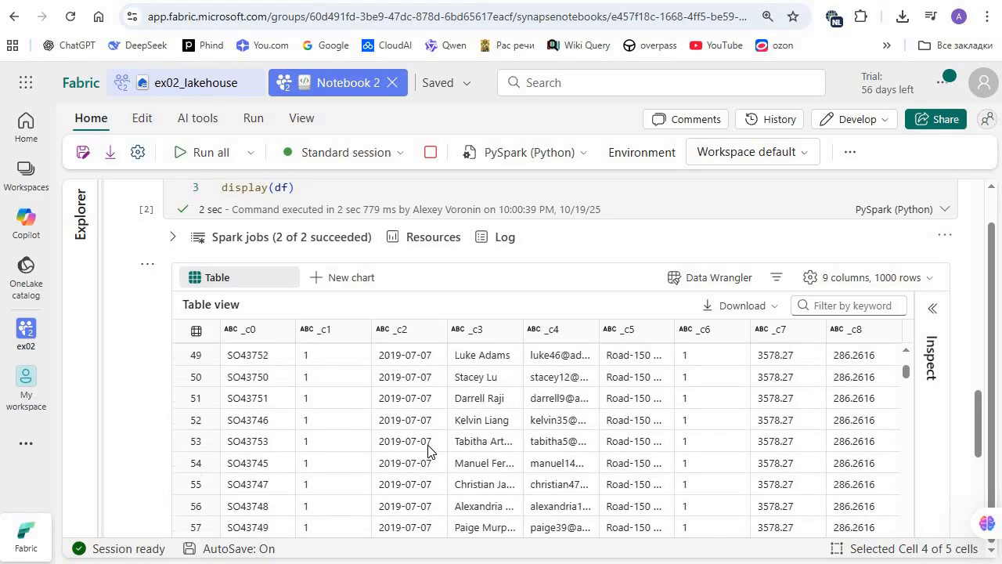
{"action": "scroll", "coordinate": [515, 470], "scroll_direction": "up", "scroll_amount": 15}
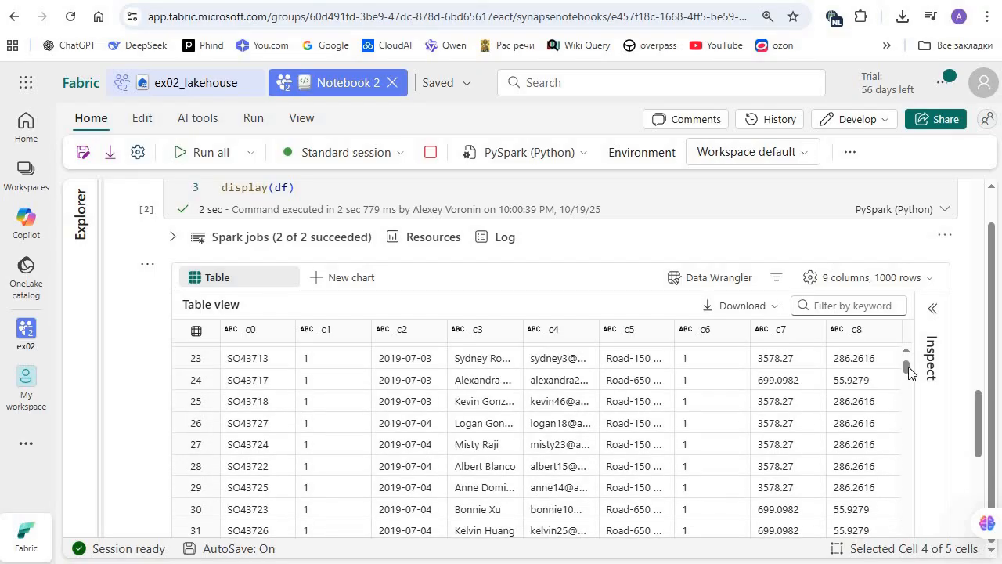
{"action": "left_click_drag", "start_coordinate": [906, 366], "coordinate": [908, 487]}
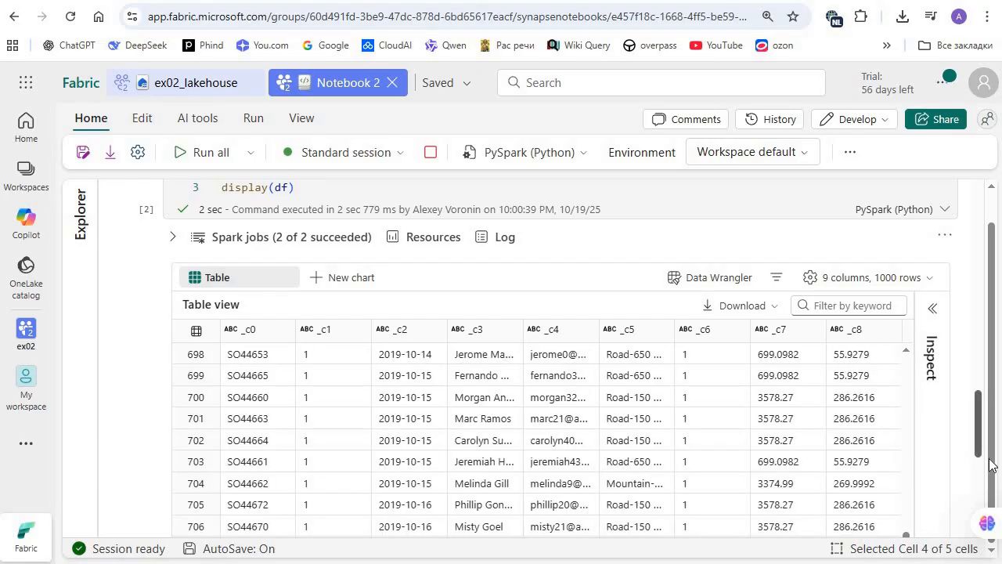
Step: Add a code cell at the notebook's end and paste PySpark code defining orderSchema with nine typed fields and loading Files/orders/2019.csv with it
{"action": "scroll", "coordinate": [990, 462], "scroll_direction": "down", "scroll_amount": 2}
{"action": "scroll", "coordinate": [991, 462], "scroll_direction": "down", "scroll_amount": 3}
{"action": "scroll", "coordinate": [438, 391], "scroll_direction": "up", "scroll_amount": 2}
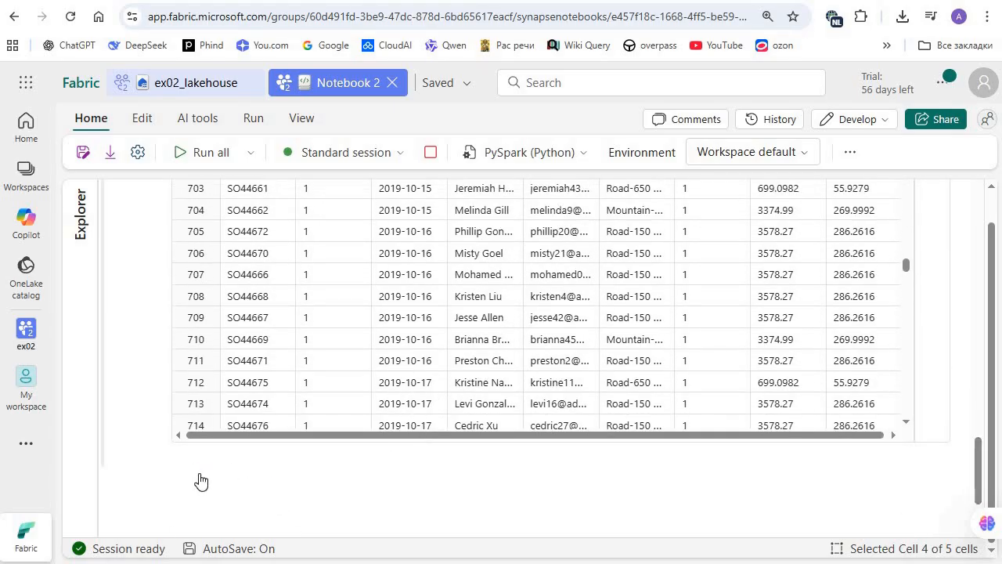
{"action": "mouse_move", "coordinate": [201, 477]}
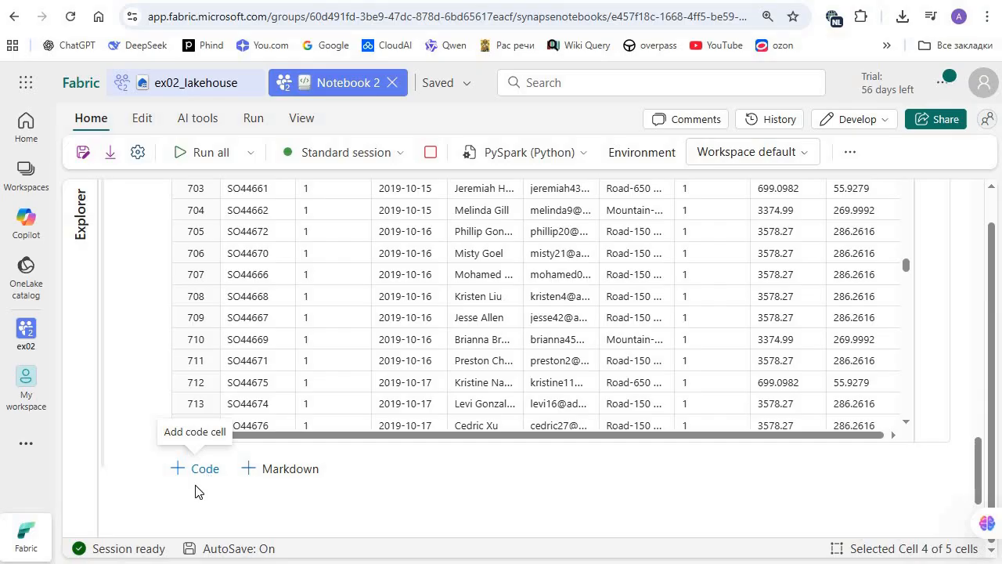
{"action": "left_click", "coordinate": [197, 469]}
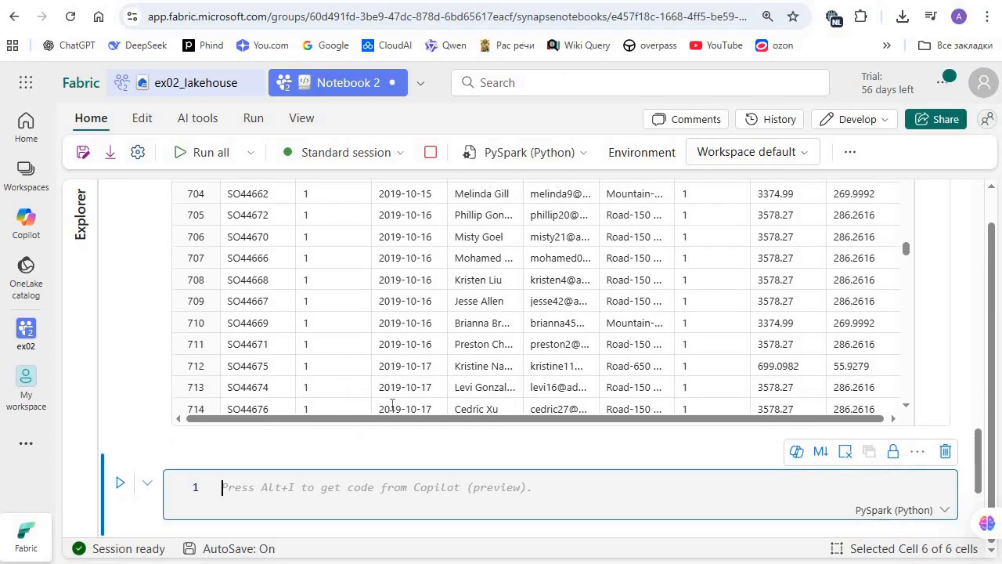
{"action": "type", "text": "from pyspark.sql.types import *  orderSchema = StructType([     StructField(\"SalesOrderNumber\", StringType()),     StructField(\"SalesOrderLineNumber\", IntegerType()),     StructField(\"OrderDate\", DateType()),     StructField(\"CustomerName\", StringType()),     StructField(\"Email\", StringType()),     StructField(\"Item\", StringType()),     StructField(\"Quantity\", IntegerType()),     StructField(\"UnitPrice\", FloatType()),     StructField(\"Tax\", FloatType()) ])  df = spark.read.format(\"csv\").schema(orderSchema).load(\"Files/orders/2019.csv\")  display(df)"}
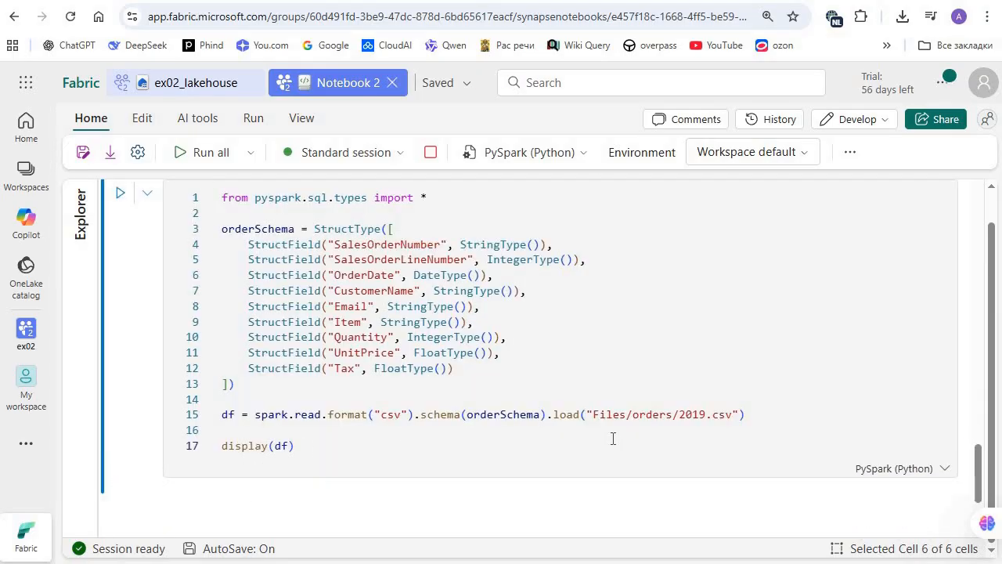
Step: Run the orderSchema cell and compare its output columns with the schema fields and the read statement
{"action": "left_click", "coordinate": [613, 439]}
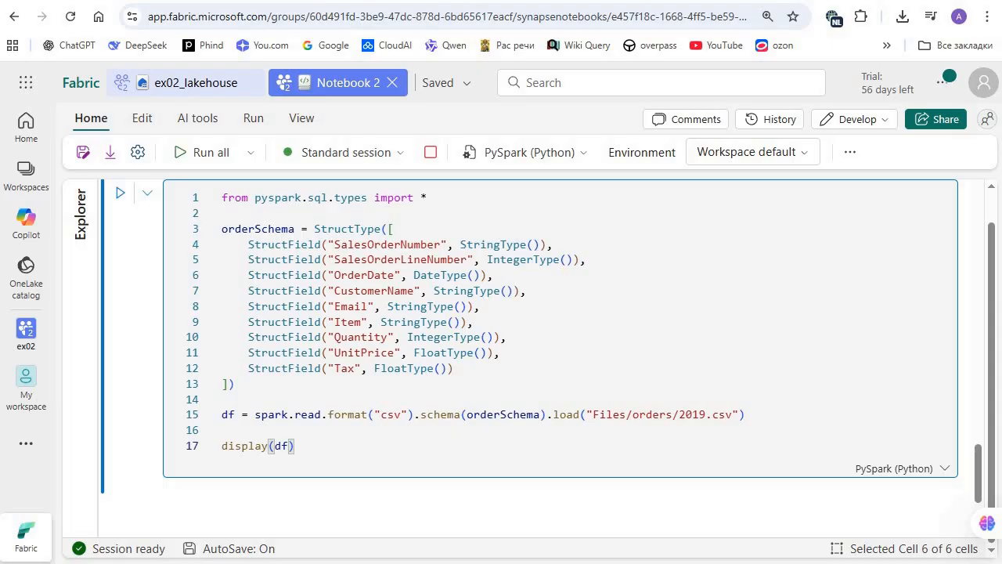
{"action": "left_click", "coordinate": [479, 414]}
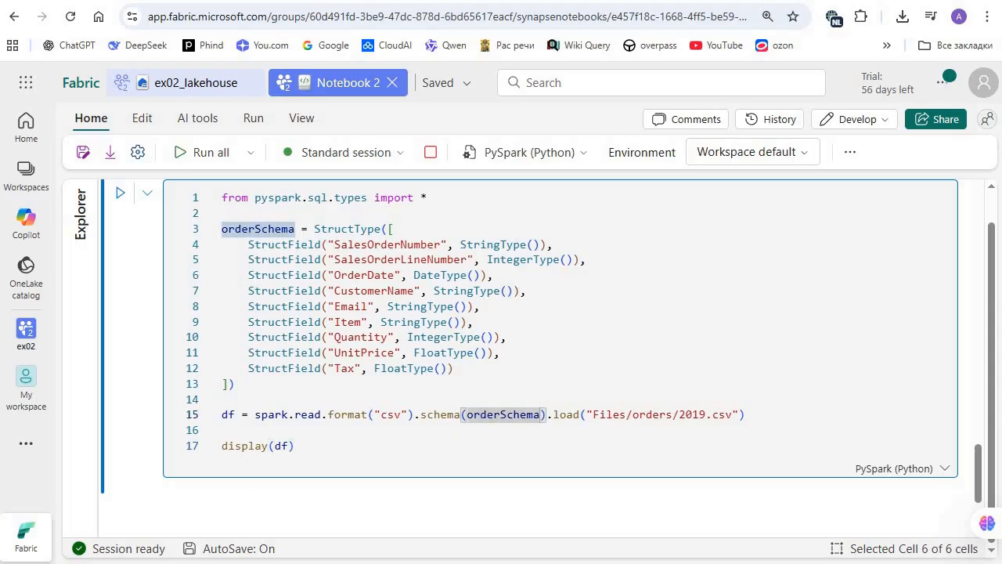
{"action": "key", "text": "ctrl+Return"}
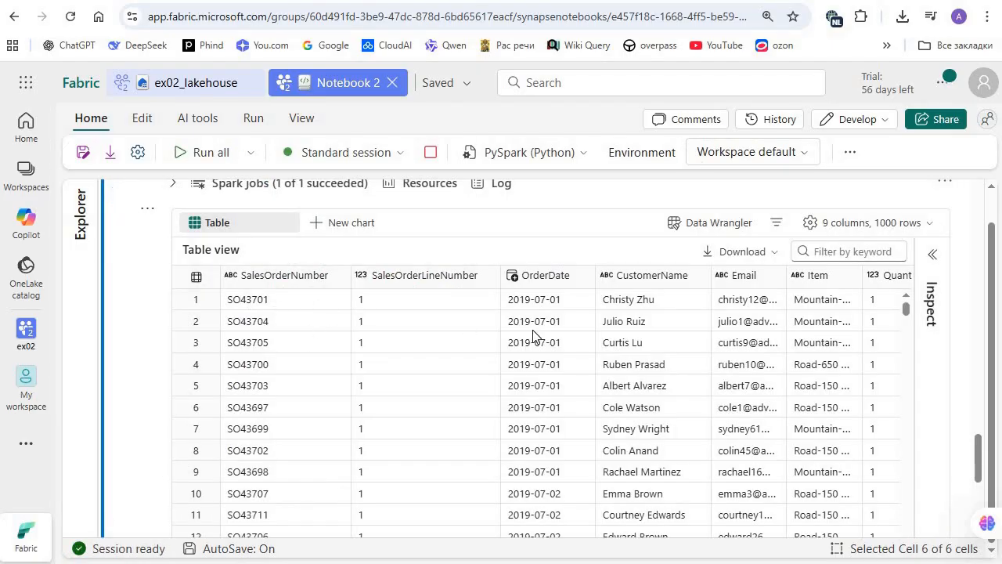
{"action": "scroll", "coordinate": [399, 335], "scroll_direction": "up", "scroll_amount": 1}
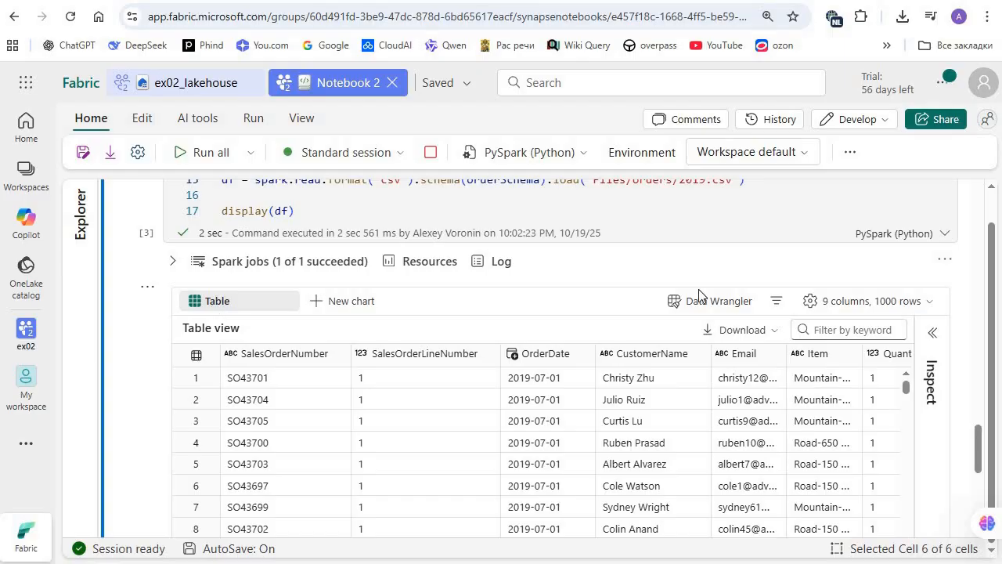
{"action": "scroll", "coordinate": [444, 340], "scroll_direction": "up", "scroll_amount": 2}
{"action": "left_click", "coordinate": [447, 336]}
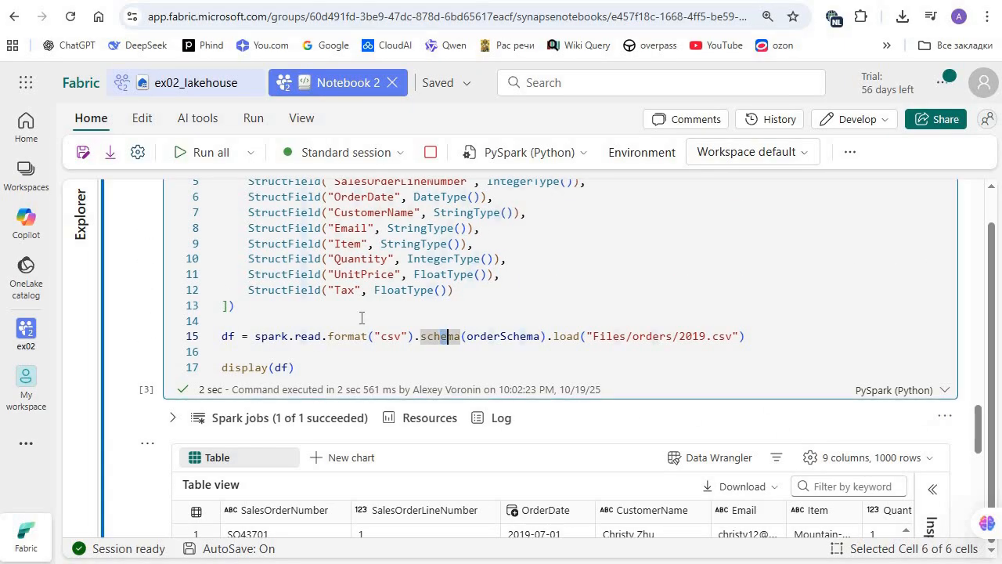
{"action": "left_click", "coordinate": [317, 336]}
{"action": "scroll", "coordinate": [301, 360], "scroll_direction": "up", "scroll_amount": 1}
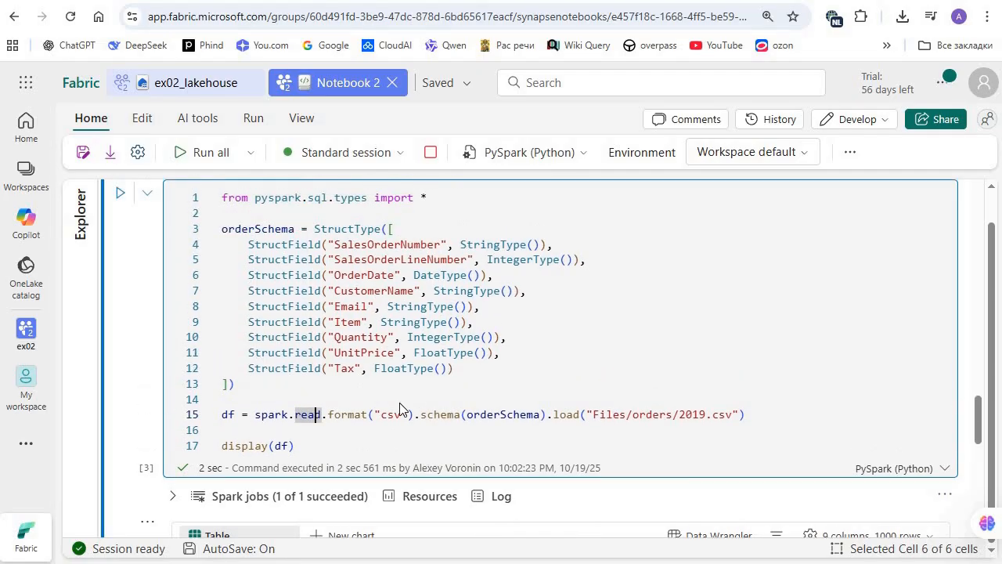
{"action": "scroll", "coordinate": [221, 346], "scroll_direction": "down", "scroll_amount": 3}
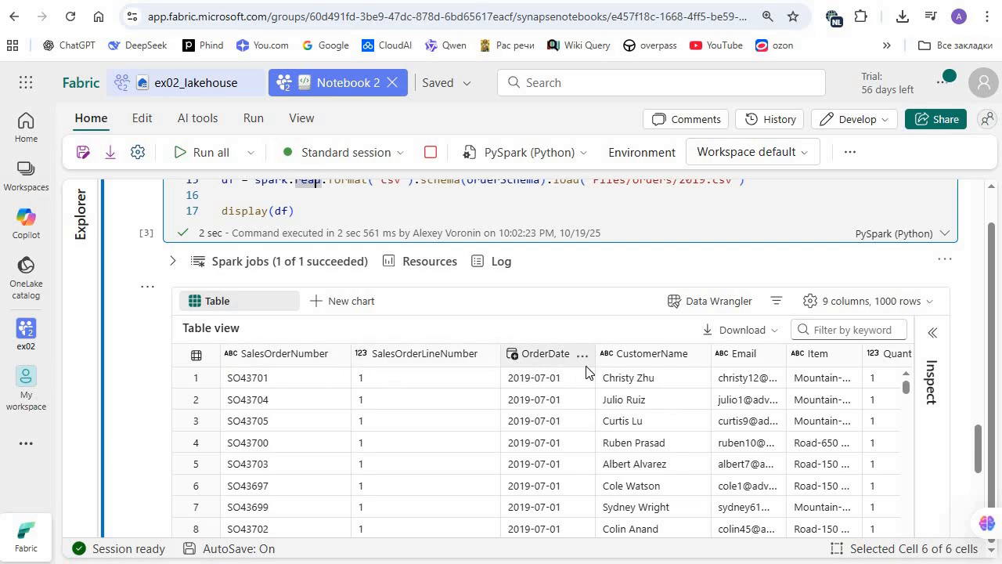
Step: Inspect the statistics and distribution charts of the OrderDate, CustomerName and Quantity columns in the schema-based output
{"action": "left_click", "coordinate": [546, 354]}
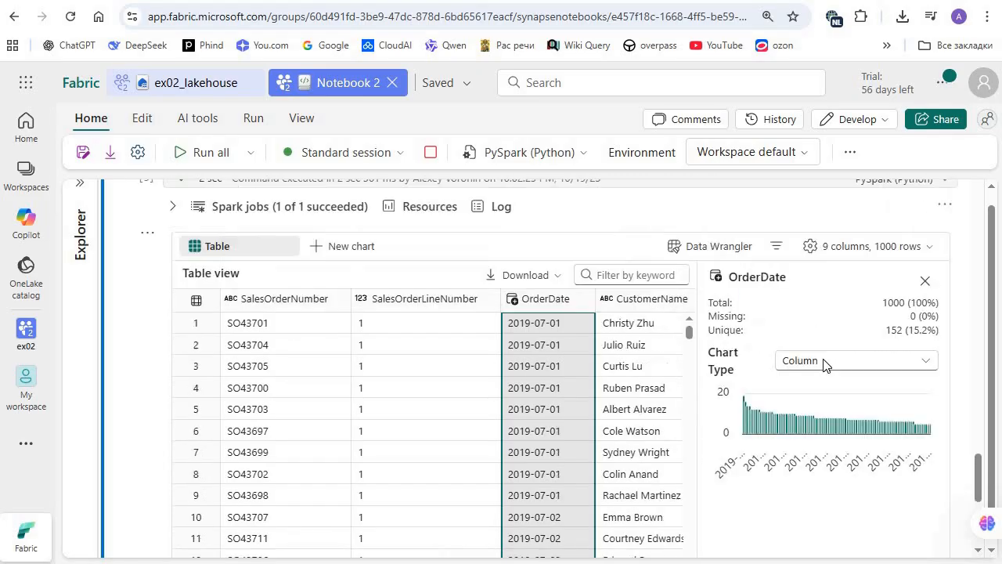
{"action": "scroll", "coordinate": [824, 365], "scroll_direction": "up", "scroll_amount": 1}
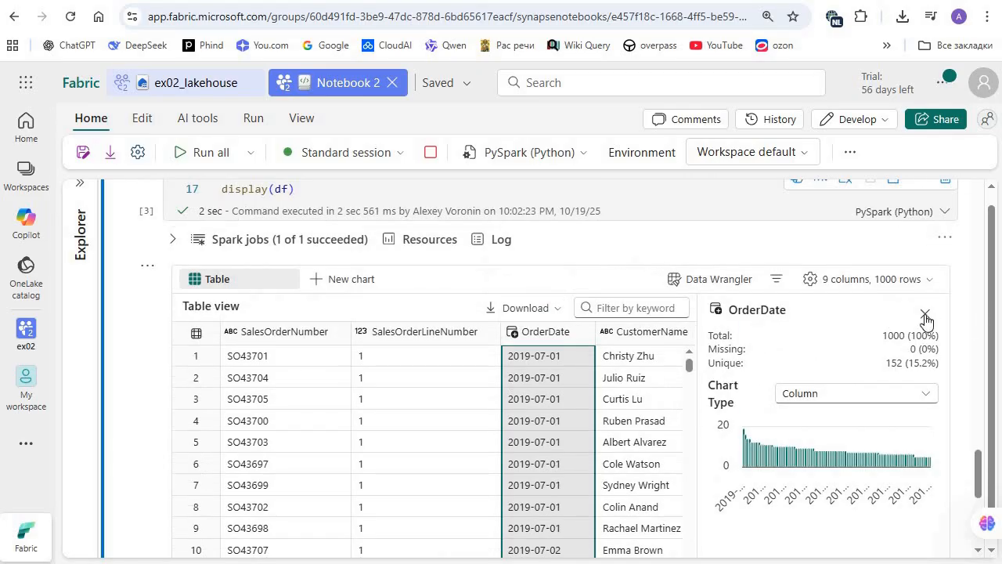
{"action": "left_click", "coordinate": [620, 337]}
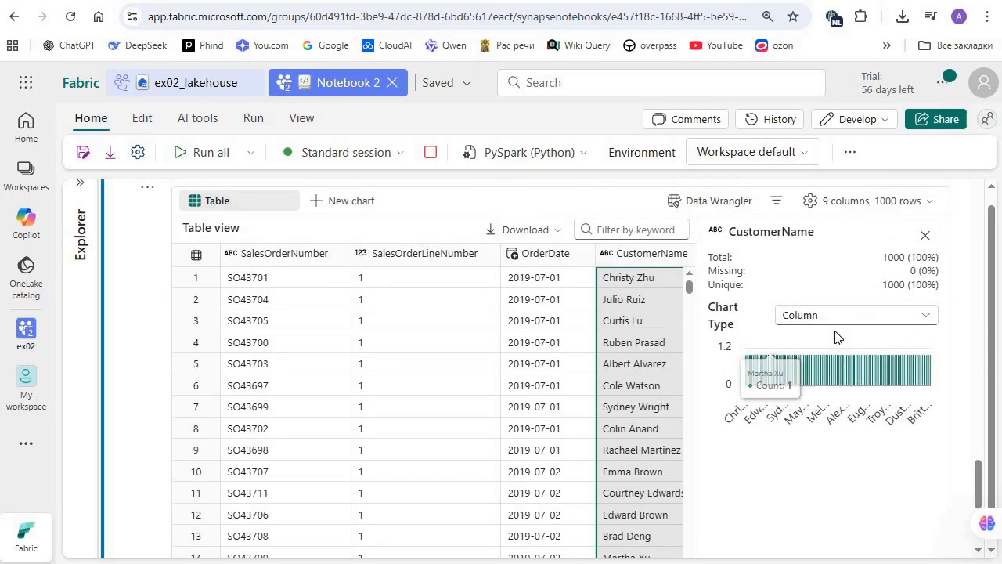
{"action": "left_click", "coordinate": [925, 234]}
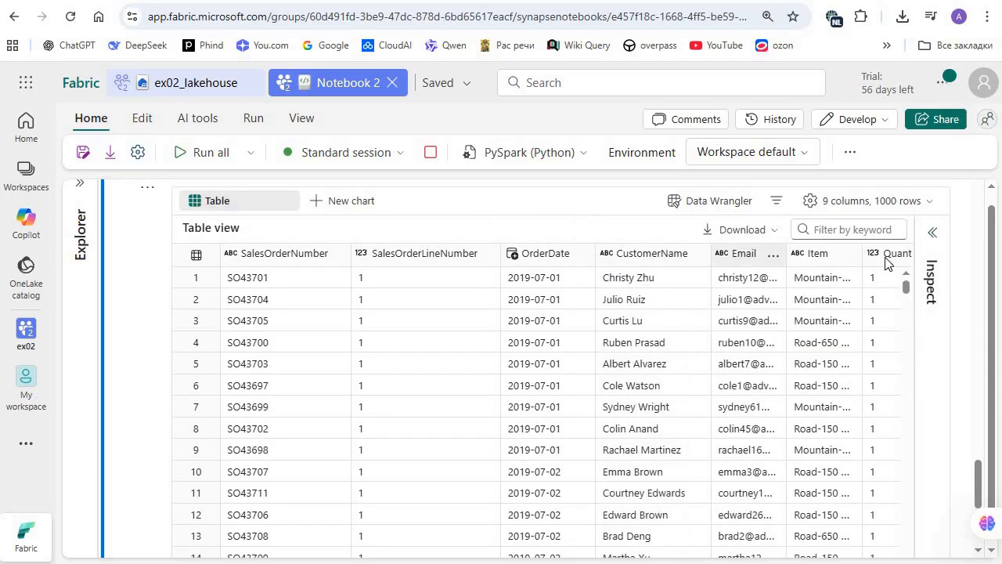
{"action": "left_click", "coordinate": [886, 263]}
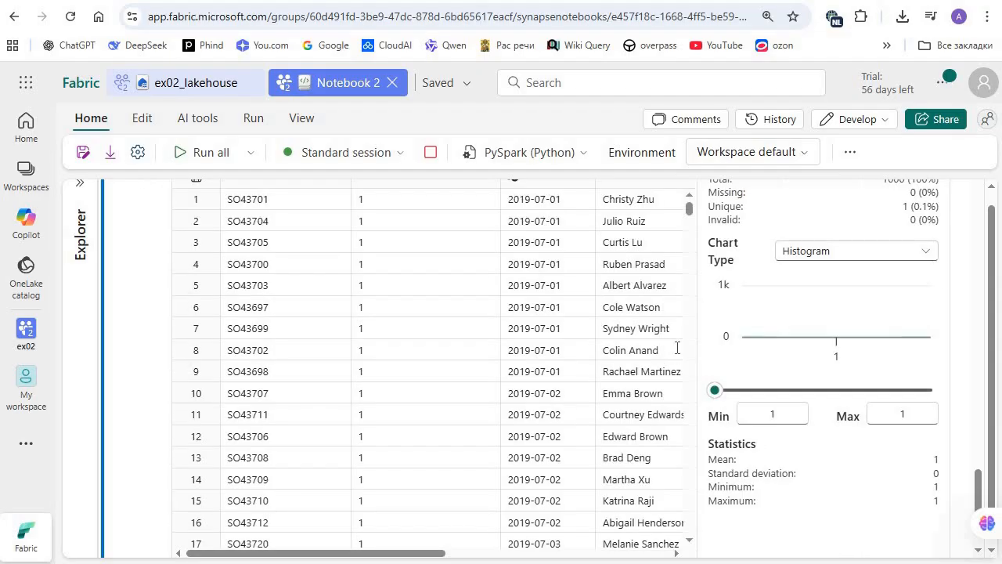
{"action": "scroll", "coordinate": [911, 459], "scroll_direction": "up", "scroll_amount": 4}
{"action": "scroll", "coordinate": [925, 330], "scroll_direction": "down", "scroll_amount": 2}
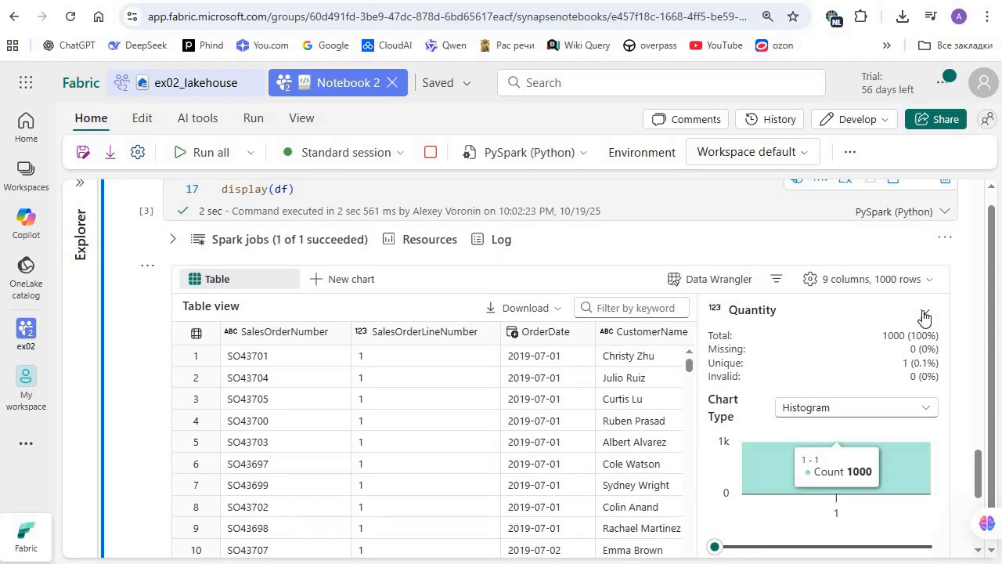
{"action": "left_click", "coordinate": [925, 314]}
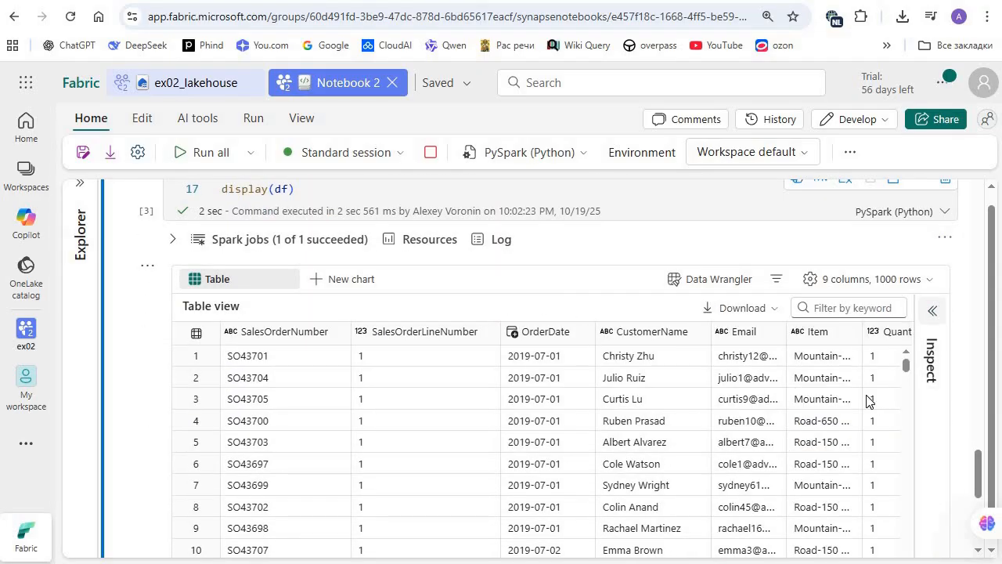
Step: Inspect an Item value and the CustomerName column, and review the remaining output columns through UnitPrice and Tax
{"action": "scroll", "coordinate": [852, 384], "scroll_direction": "down", "scroll_amount": 1}
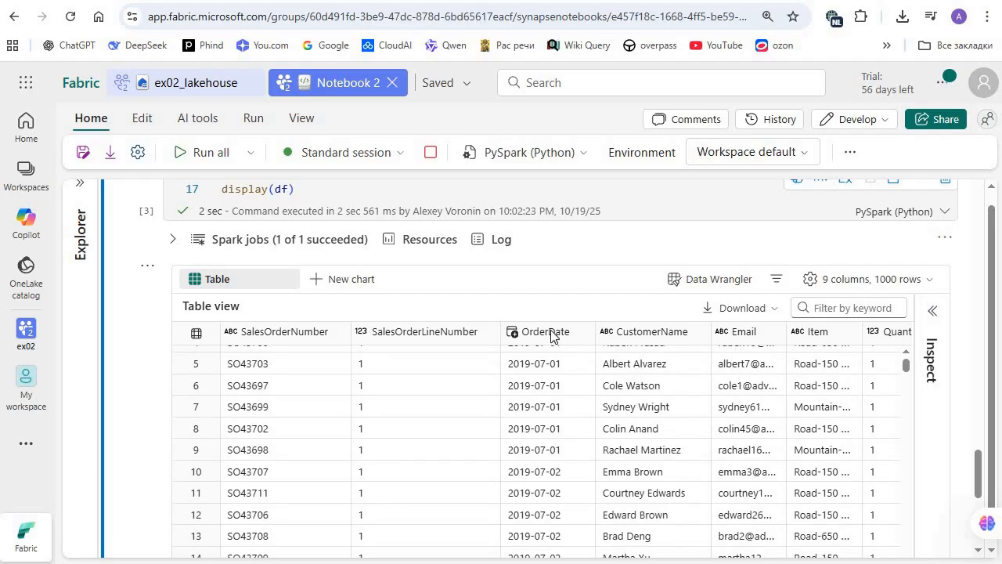
{"action": "scroll", "coordinate": [551, 337], "scroll_direction": "down", "scroll_amount": 2}
{"action": "scroll", "coordinate": [532, 411], "scroll_direction": "up", "scroll_amount": 1}
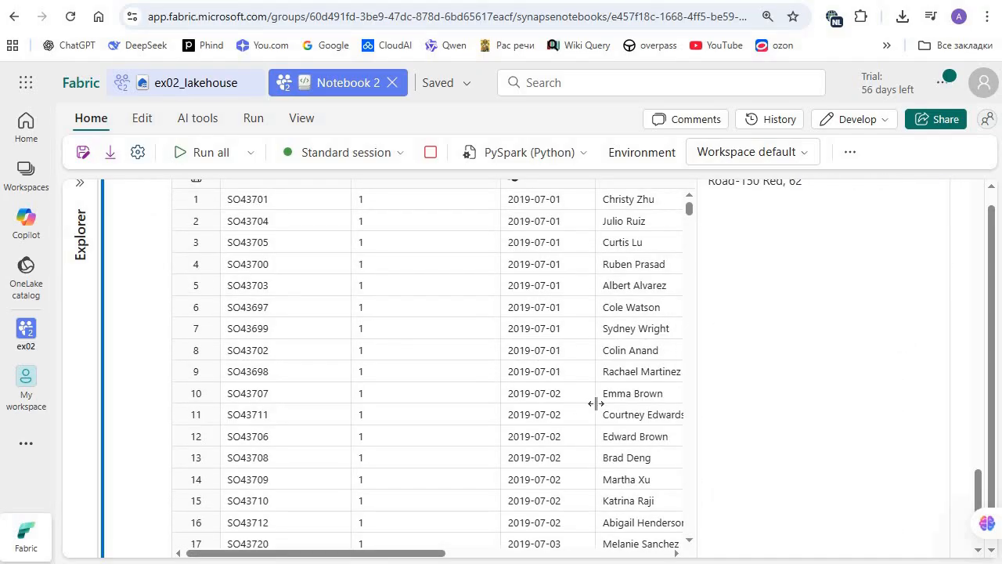
{"action": "scroll", "coordinate": [596, 403], "scroll_direction": "up", "scroll_amount": 3}
{"action": "scroll", "coordinate": [564, 431], "scroll_direction": "down", "scroll_amount": 1}
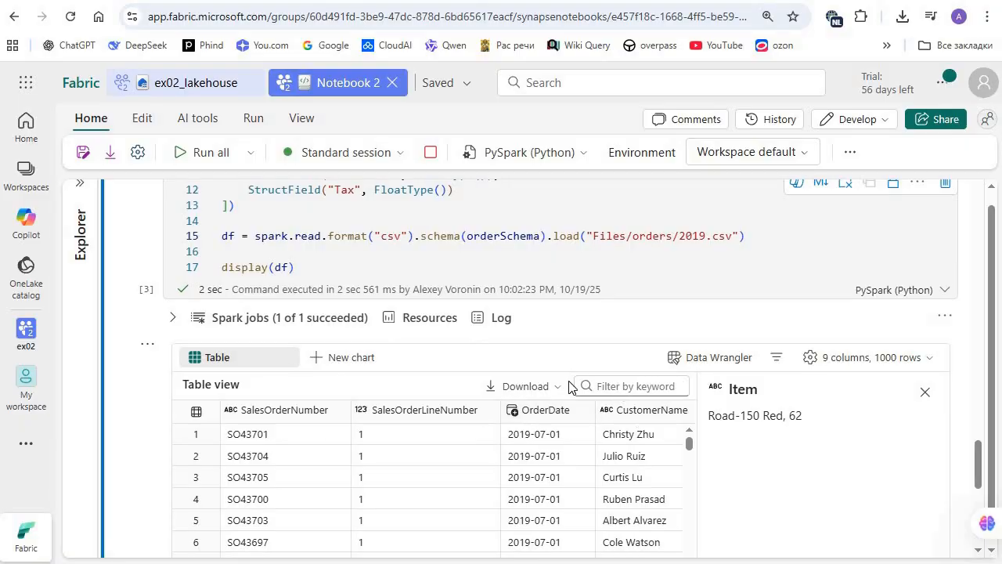
{"action": "left_click", "coordinate": [643, 409]}
{"action": "scroll", "coordinate": [783, 469], "scroll_direction": "down", "scroll_amount": 3}
{"action": "scroll", "coordinate": [821, 493], "scroll_direction": "up", "scroll_amount": 3}
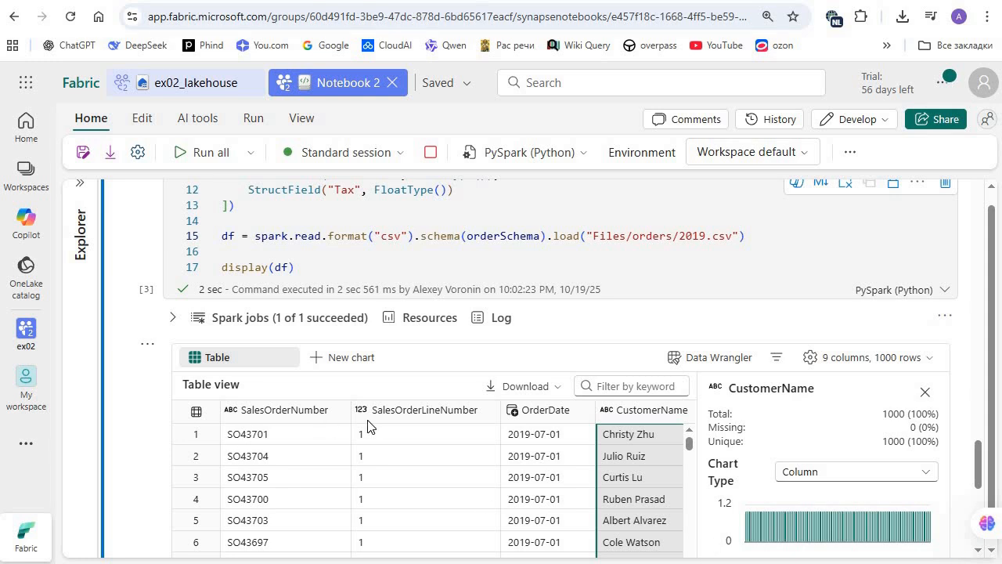
{"action": "scroll", "coordinate": [368, 407], "scroll_direction": "down", "scroll_amount": 4}
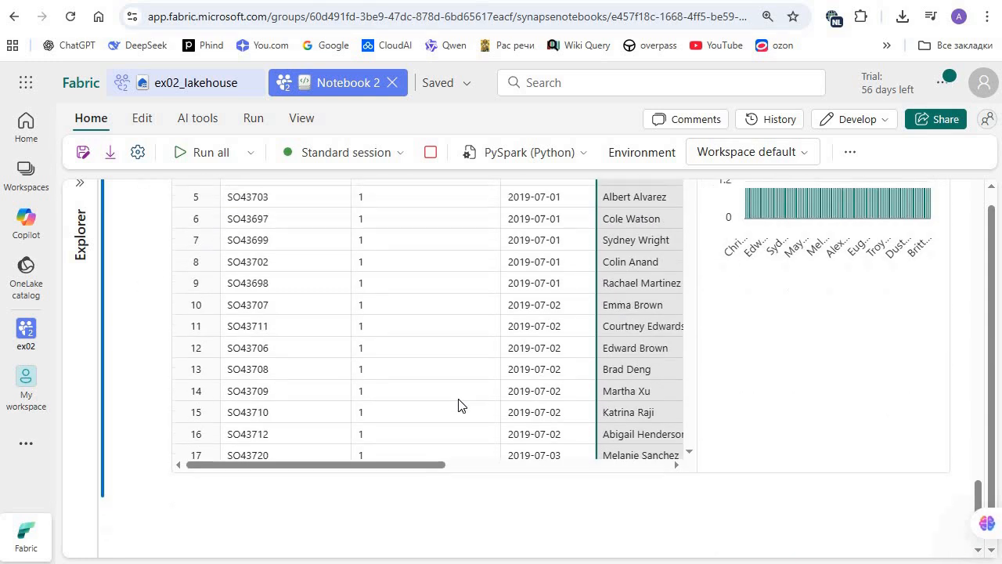
{"action": "scroll", "coordinate": [565, 347], "scroll_direction": "right", "scroll_amount": 5}
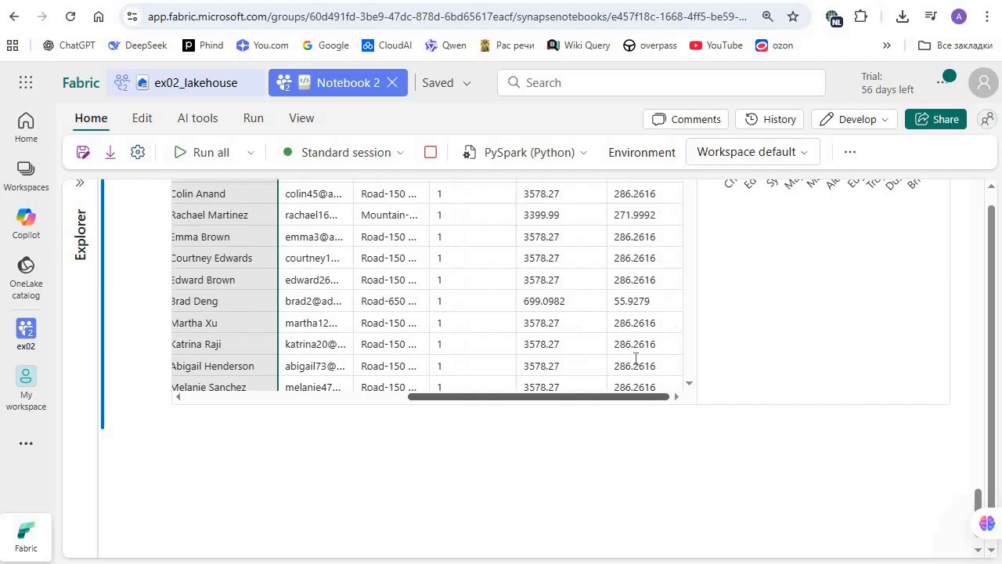
{"action": "scroll", "coordinate": [595, 383], "scroll_direction": "up", "scroll_amount": 5}
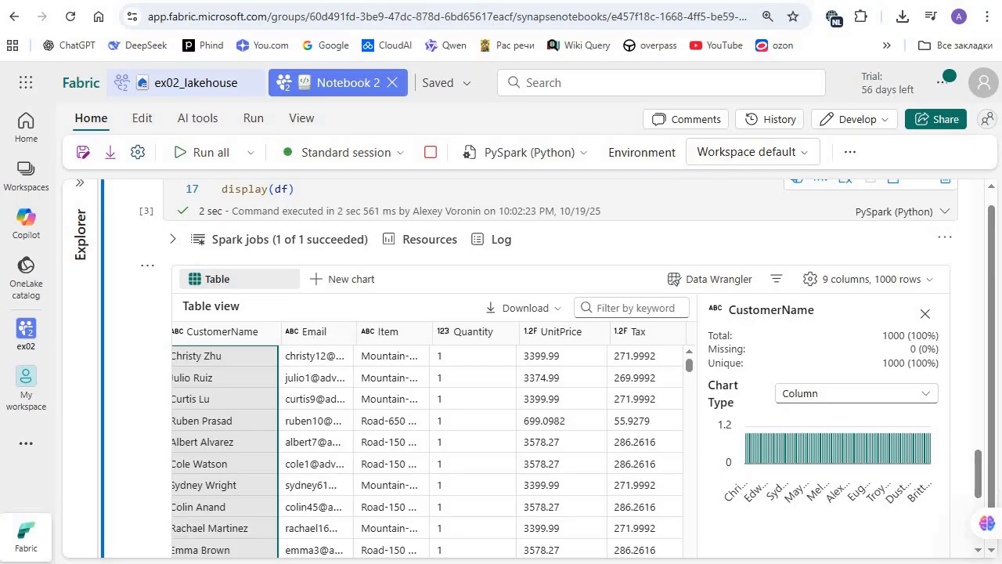
Step: Select the year 2019 in the load path of the orderSchema cell
{"action": "scroll", "coordinate": [342, 359], "scroll_direction": "up", "scroll_amount": 3}
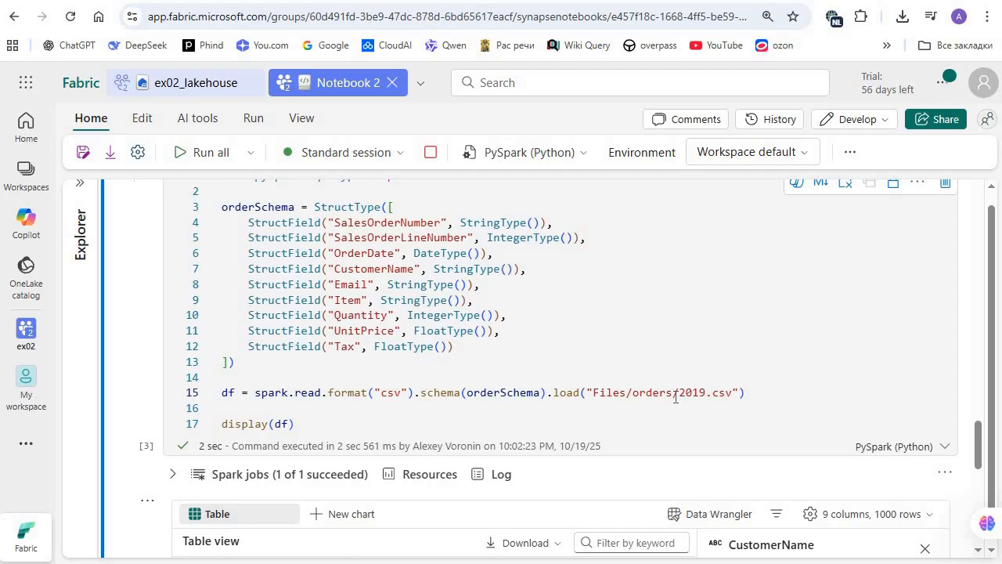
{"action": "left_click_drag", "start_coordinate": [706, 393], "coordinate": [679, 392]}
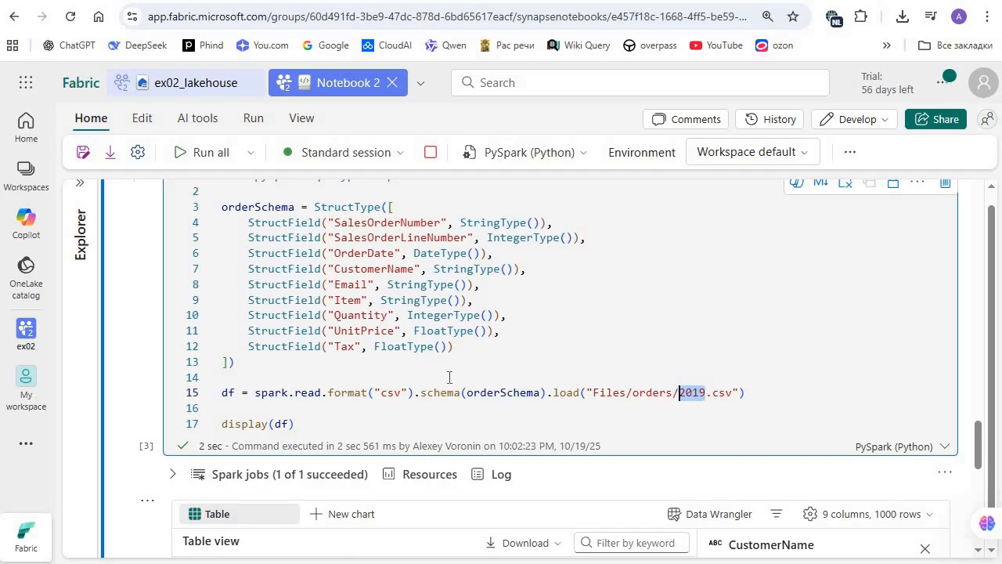